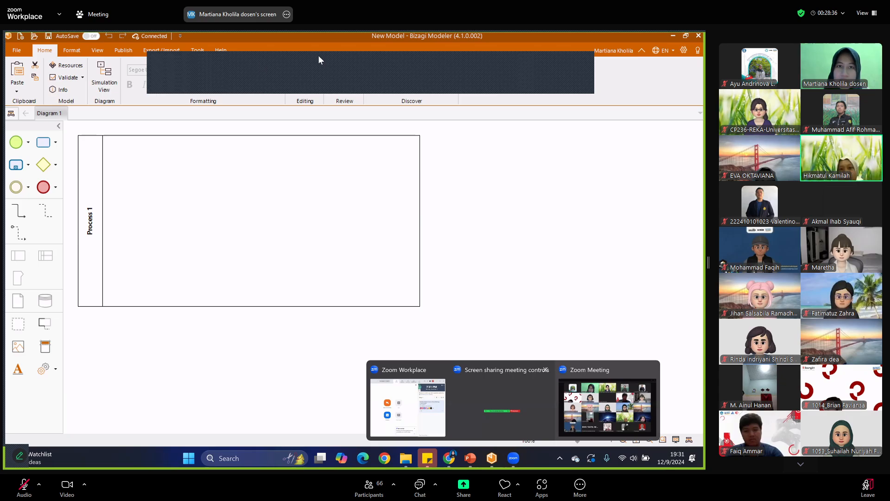
left_click(608, 407)
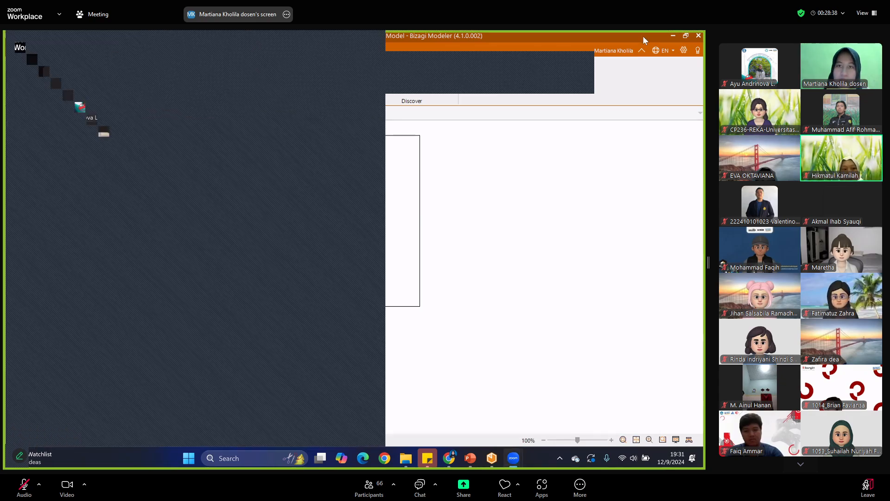
left_click(643, 37)
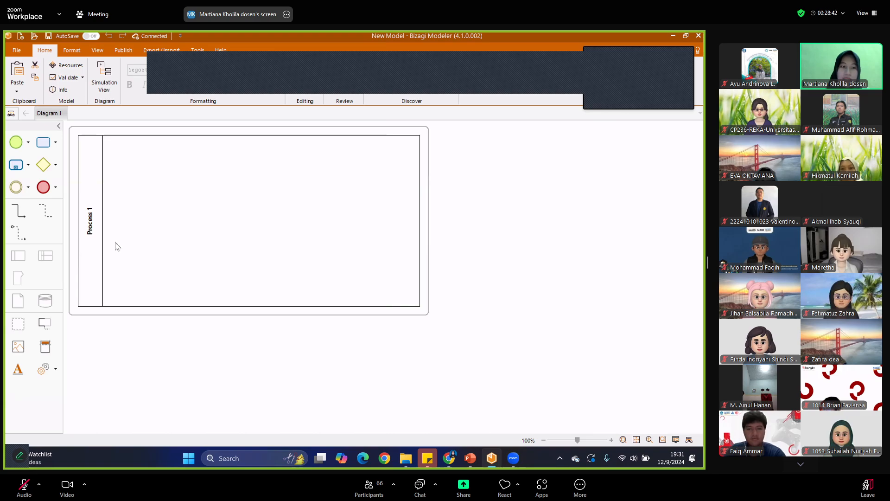
left_click(117, 288)
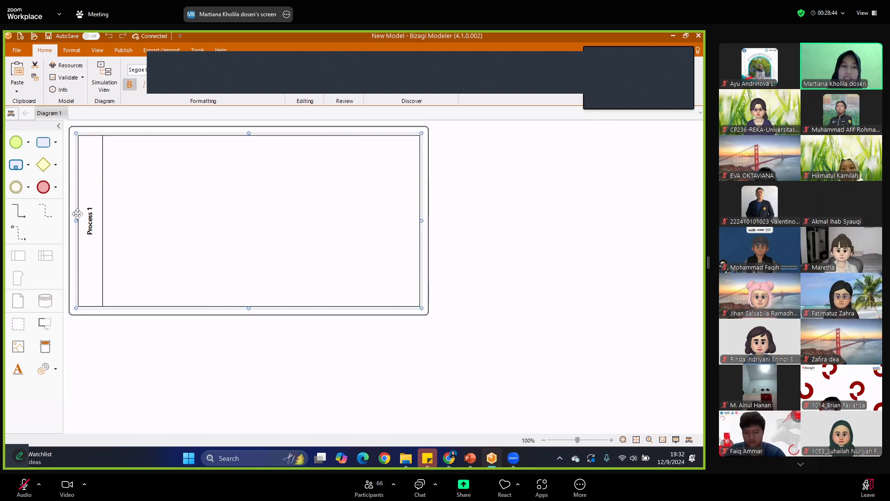
double_click(97, 231)
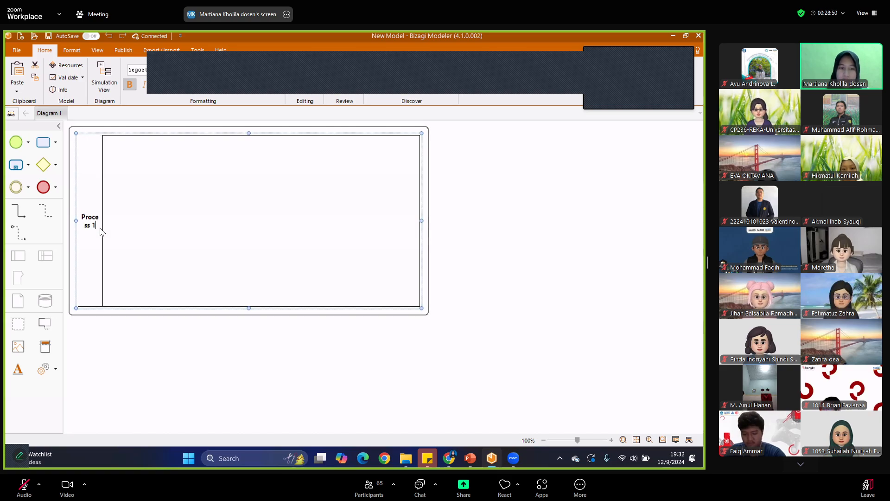
key("BackSpace")
key("BackSpace")
key("BackSpace")
key("BackSpace")
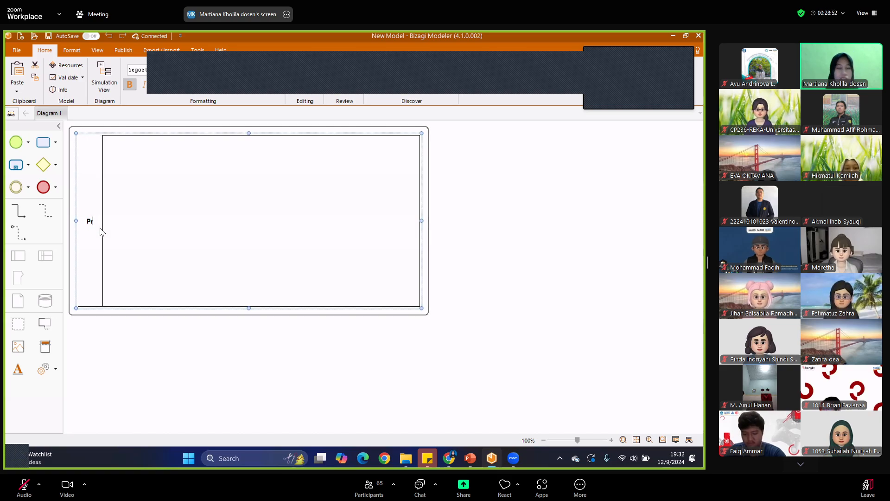
key("BackSpace")
key("BackSpace")
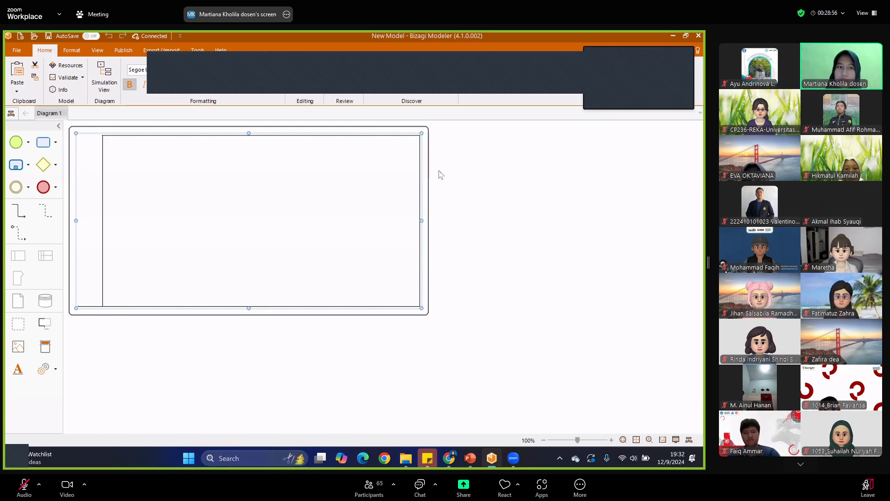
- Open the recent model "Proses Permintaan cek nilai lengkap" to examine its finished process diagram
left_click(17, 50)
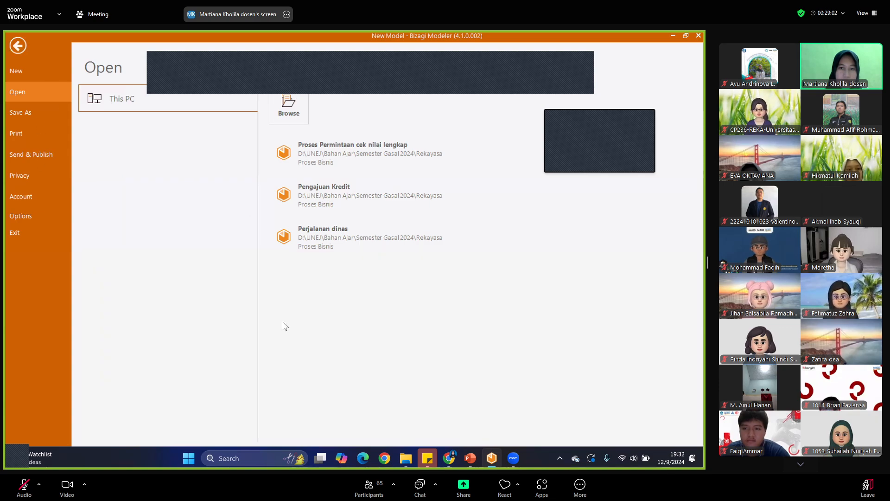
left_click(364, 160)
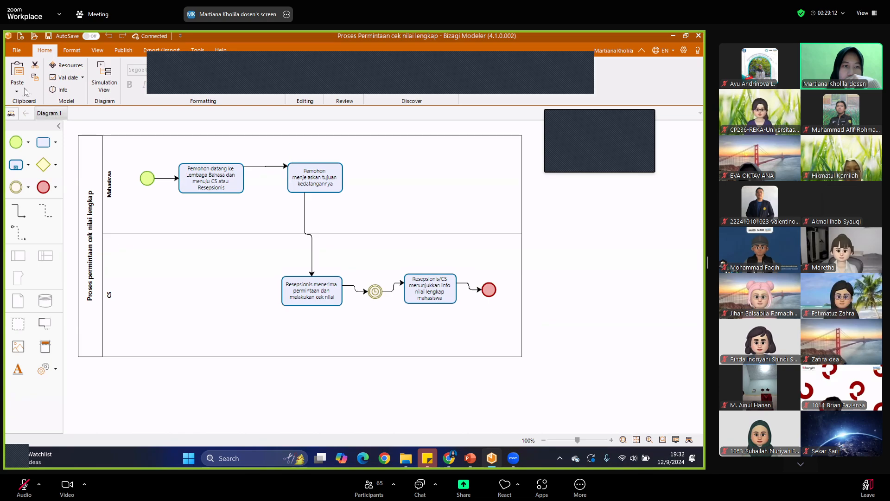
- Create a new blank model for redrawing the process from scratch
left_click(21, 52)
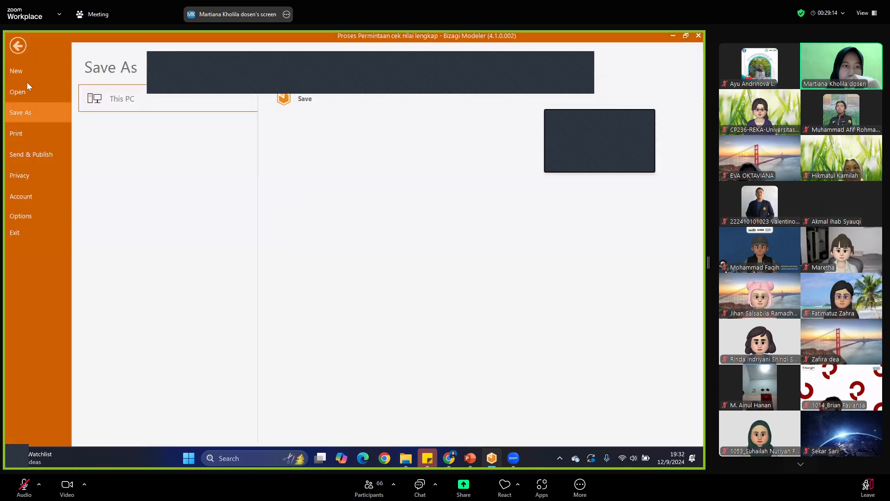
left_click(32, 73)
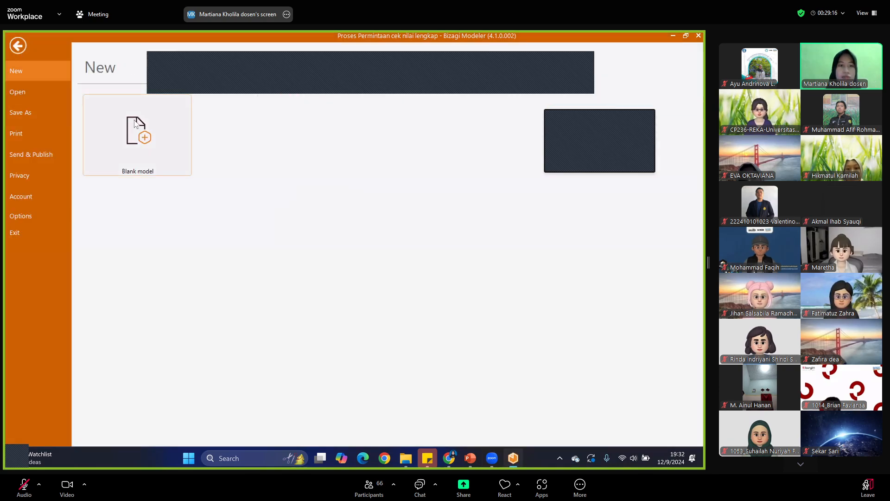
left_click(155, 157)
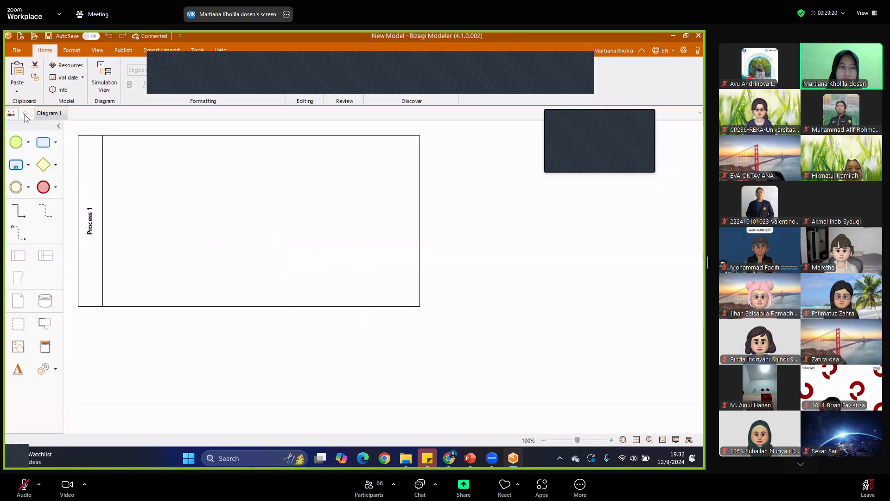
double_click(49, 113)
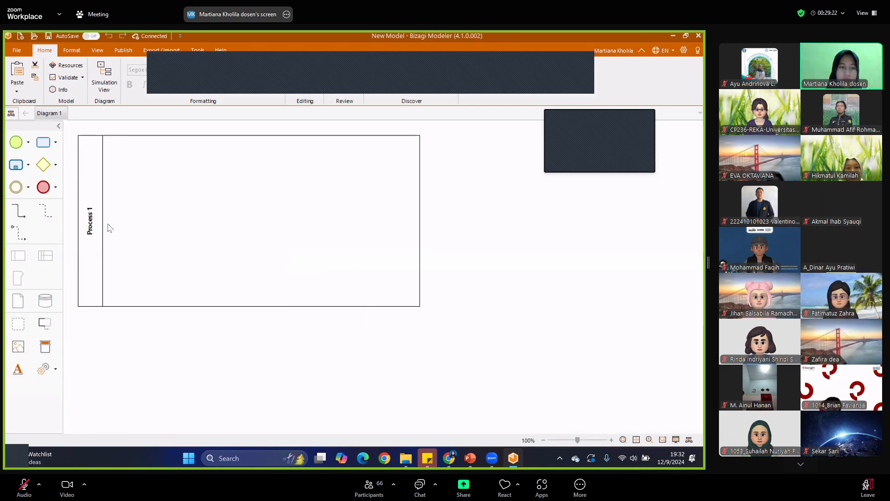
left_click(92, 223)
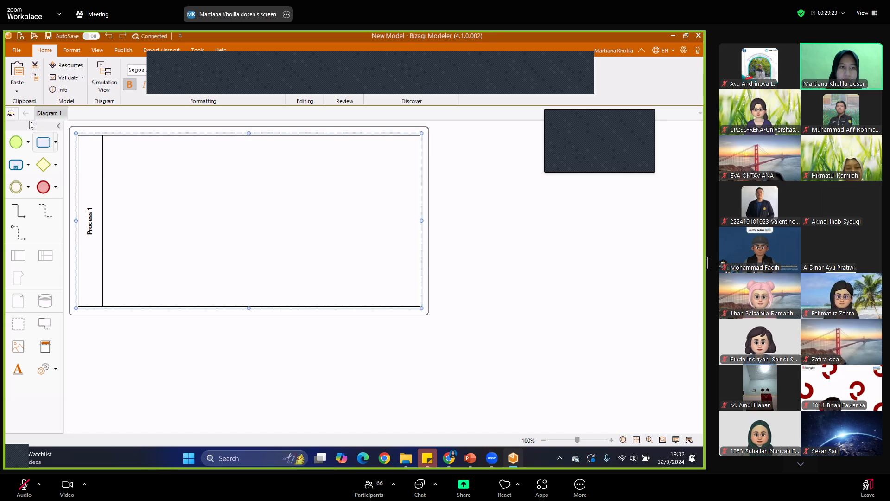
left_click(17, 50)
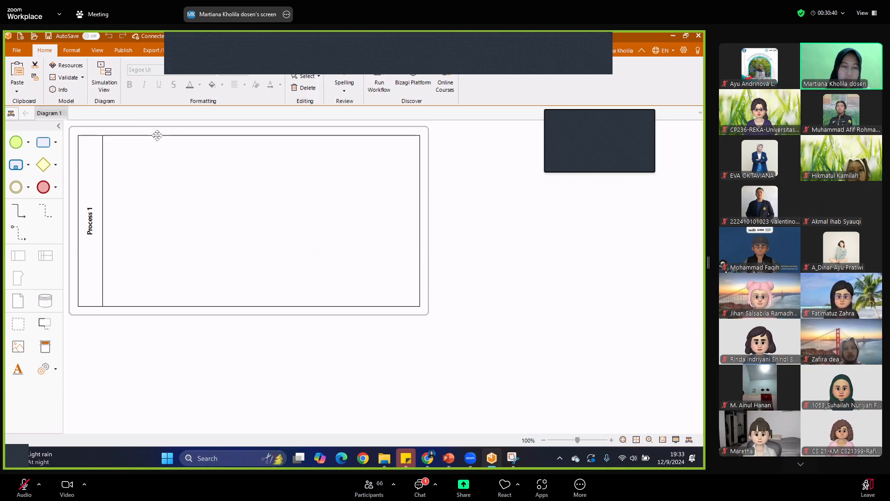
- Rename the pool from its default label to "Proses Permintaan cek nilai lengkap"
double_click(94, 227)
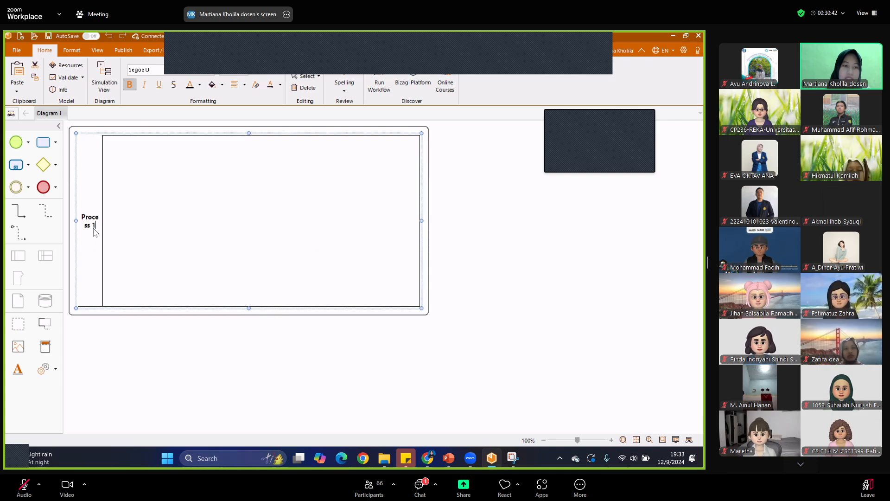
key("BackSpace")
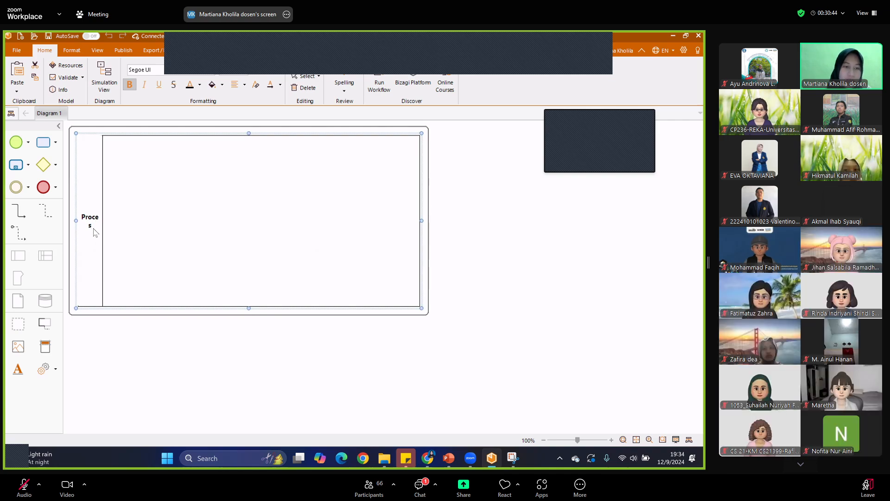
key("BackSpace")
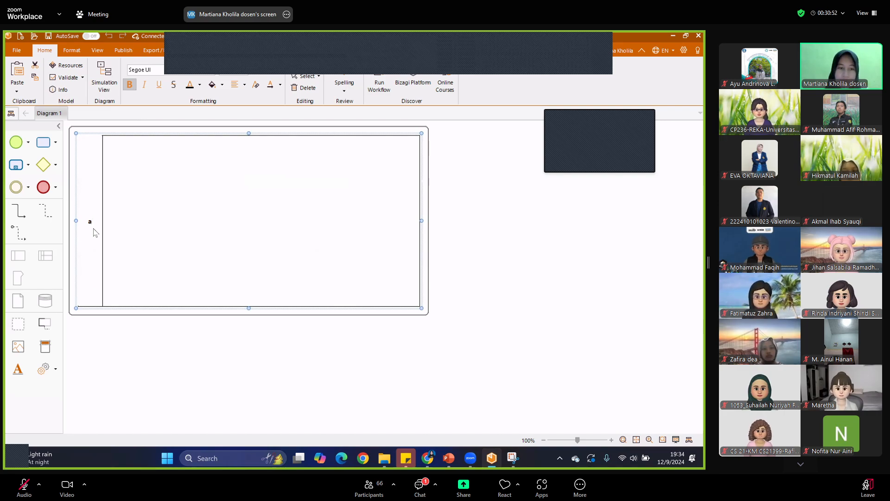
key("BackSpace")
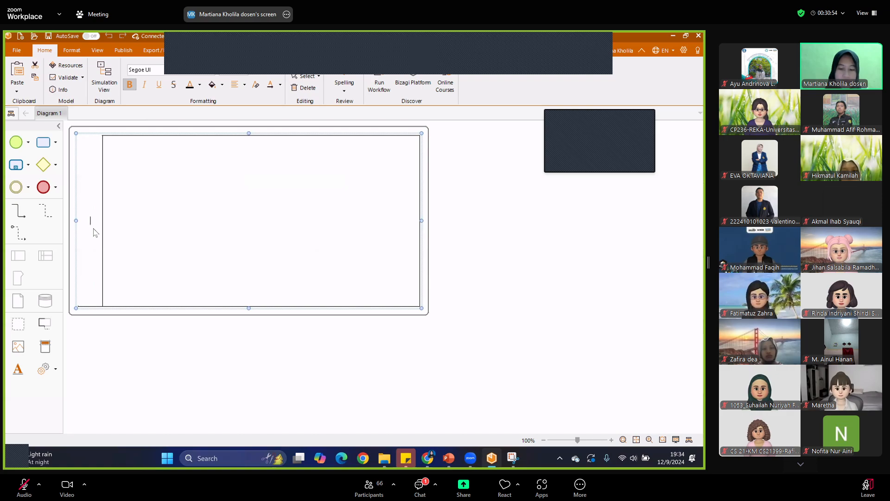
type("Proses P")
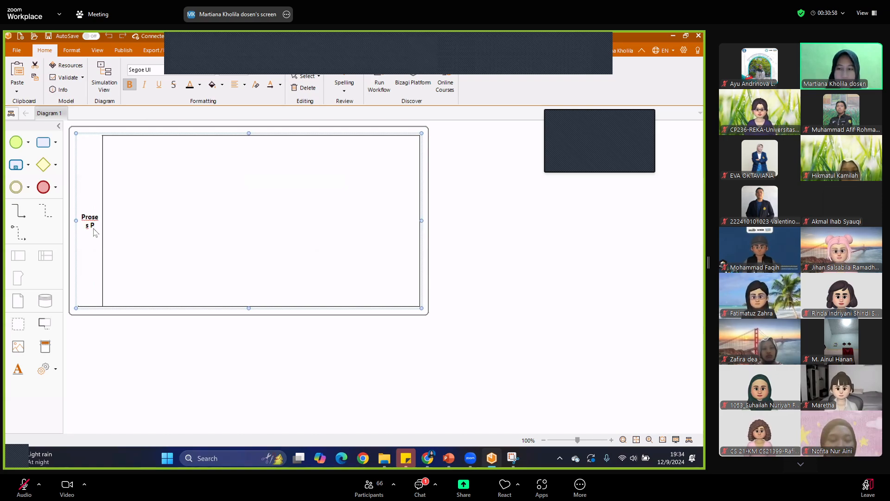
type("erm")
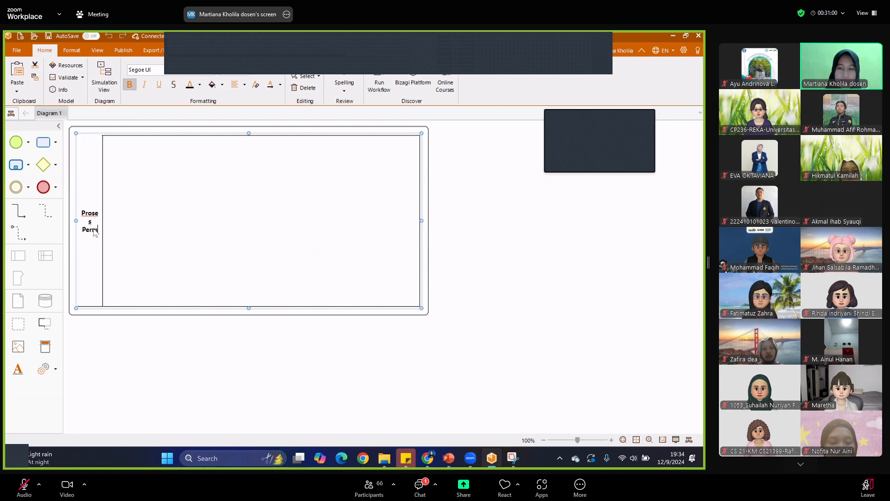
type("intaan ")
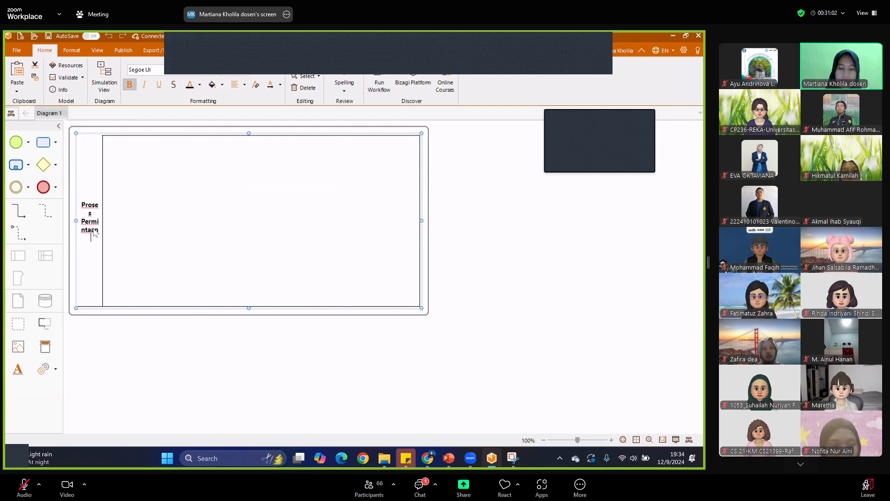
type("cek nilai")
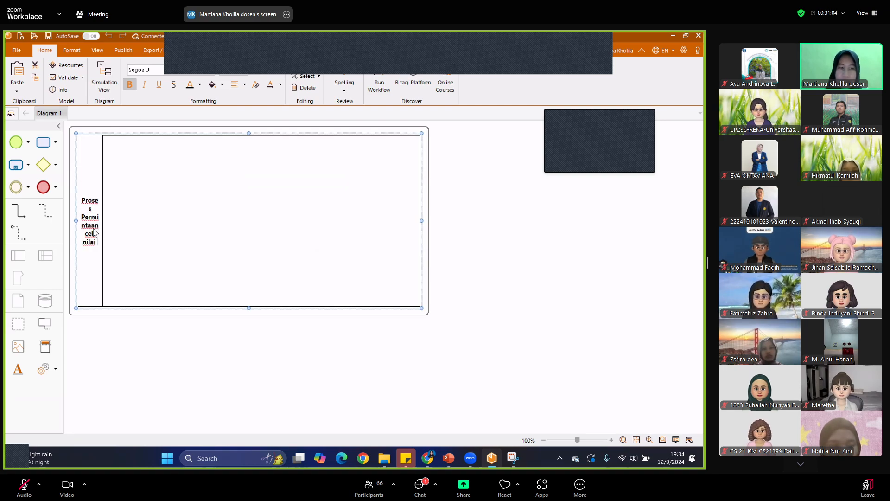
type(" lengkap")
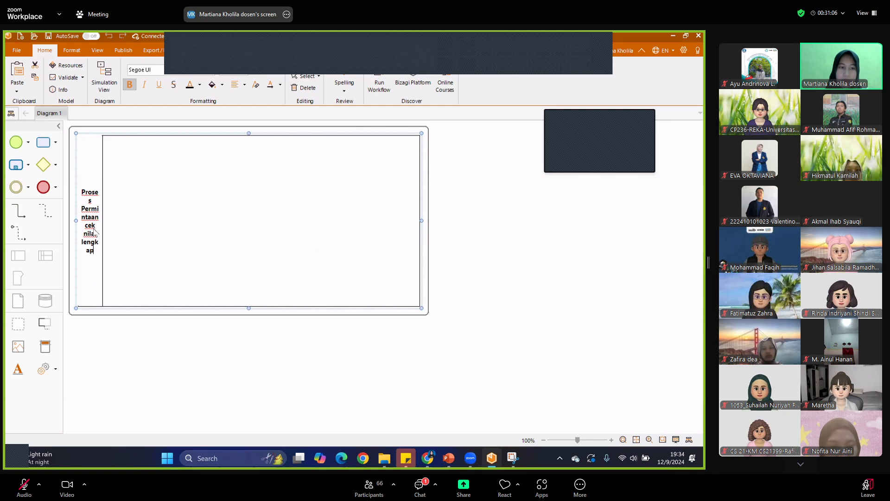
left_click(135, 324)
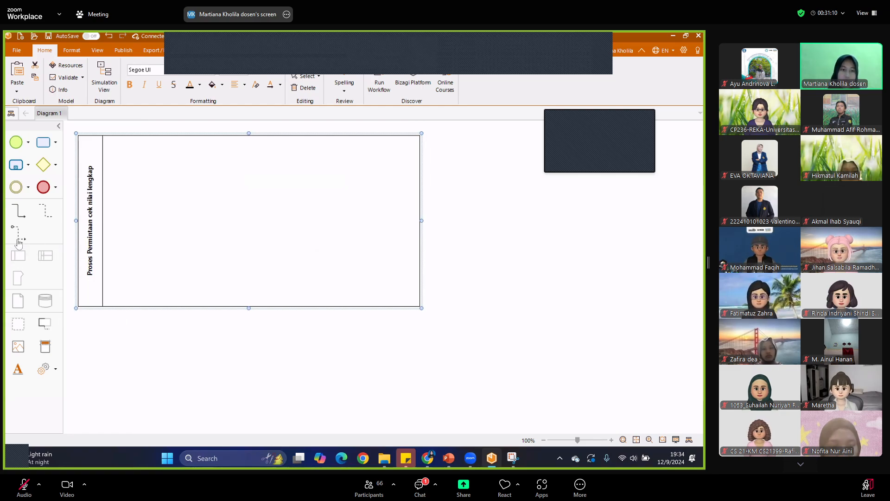
- Add a lane inside the process pool and name it "Customer Service"
left_click_drag(18, 256, 218, 234)
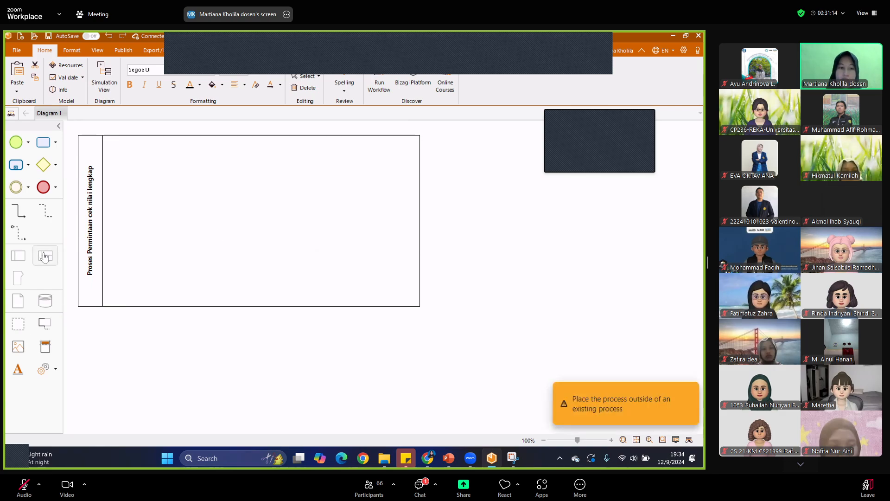
left_click_drag(44, 256, 172, 234)
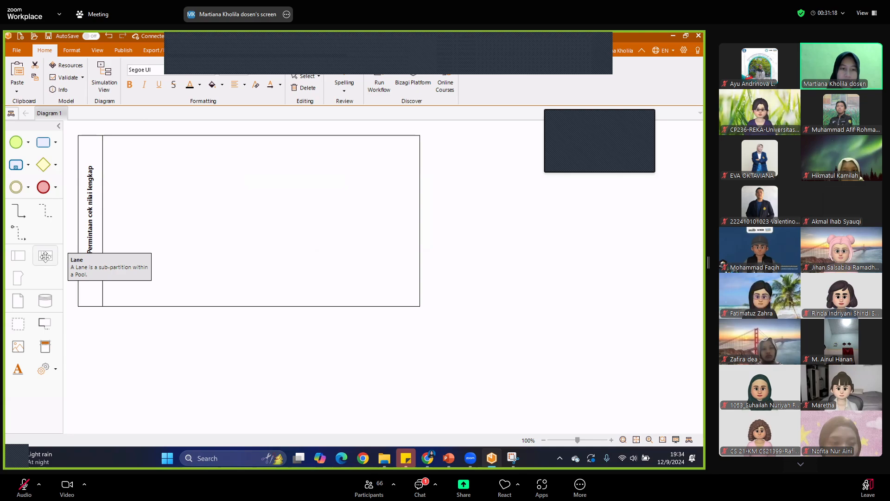
left_click_drag(45, 256, 124, 226)
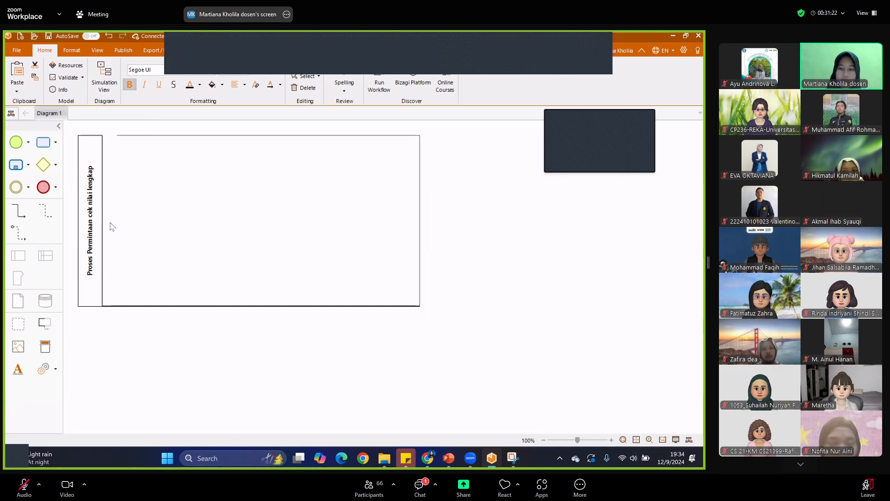
type("Customer")
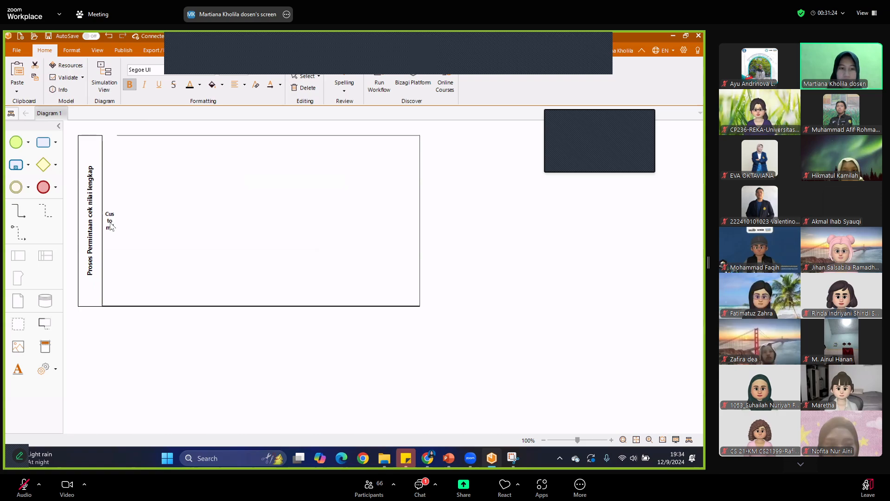
type(" Service")
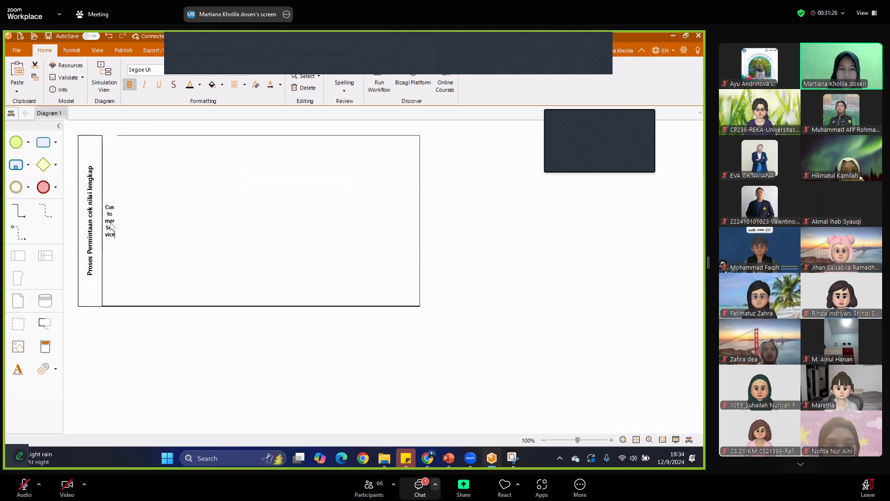
left_click(155, 310)
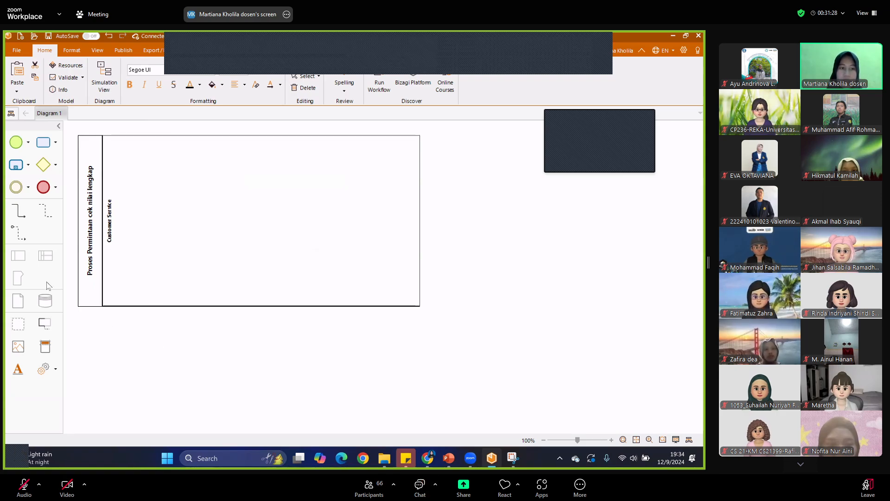
- Add a second lane above the Customer Service lane and name it "Mahasiswa"
left_click_drag(44, 255, 246, 176)
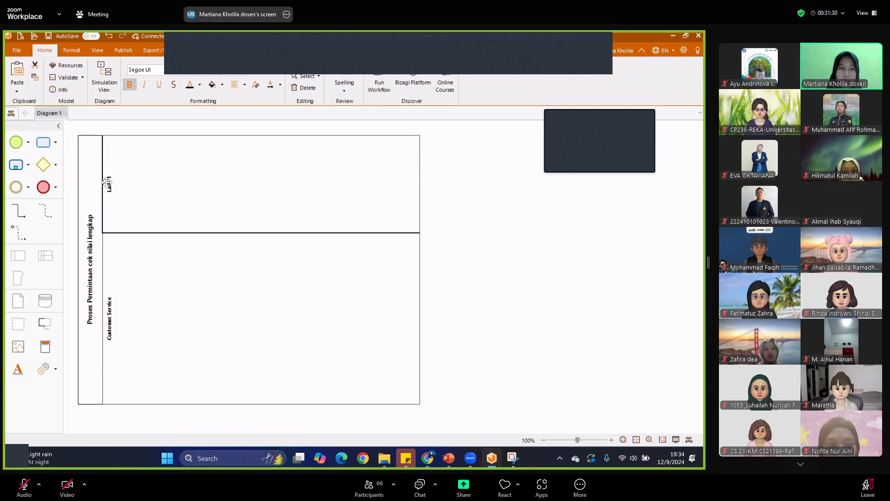
type("Maha")
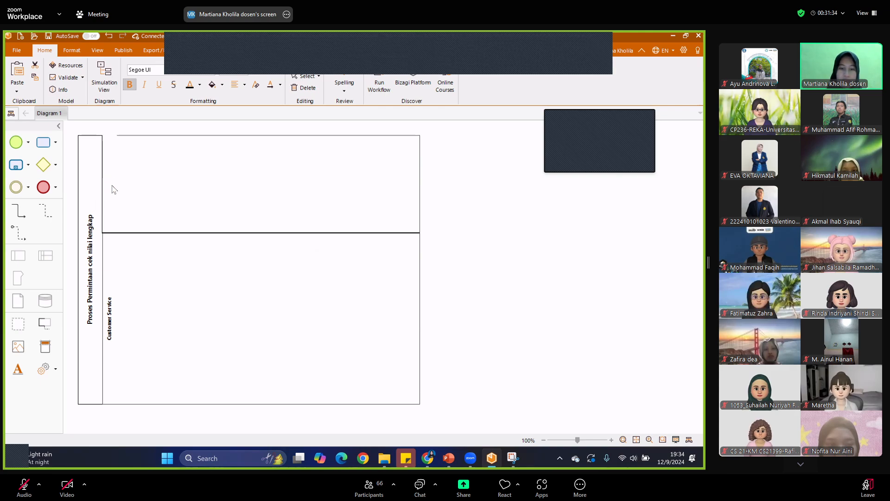
type("Maha")
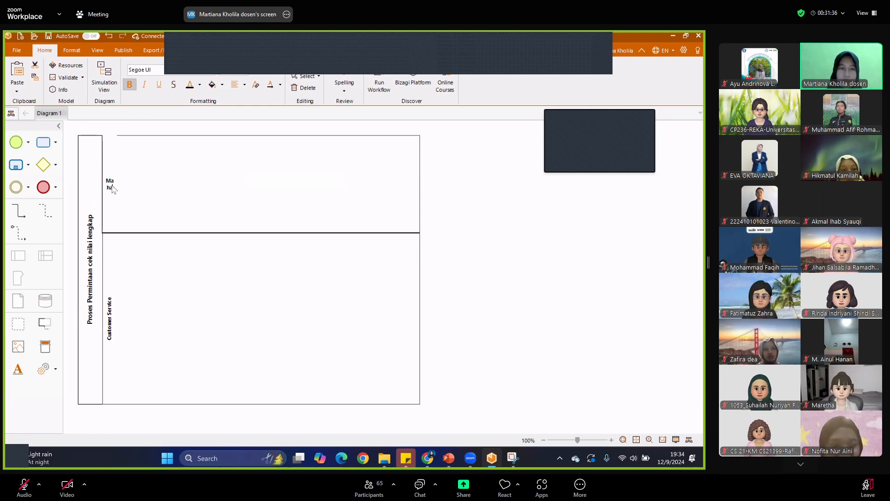
type("siswa")
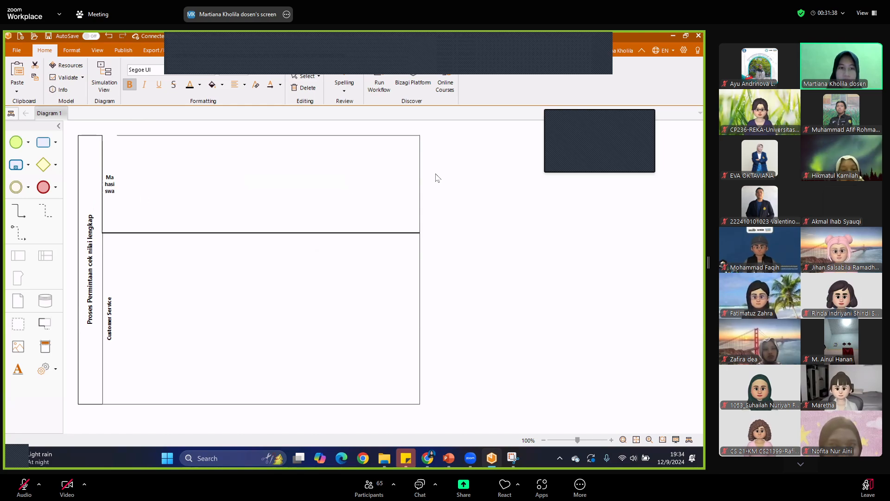
left_click(437, 177)
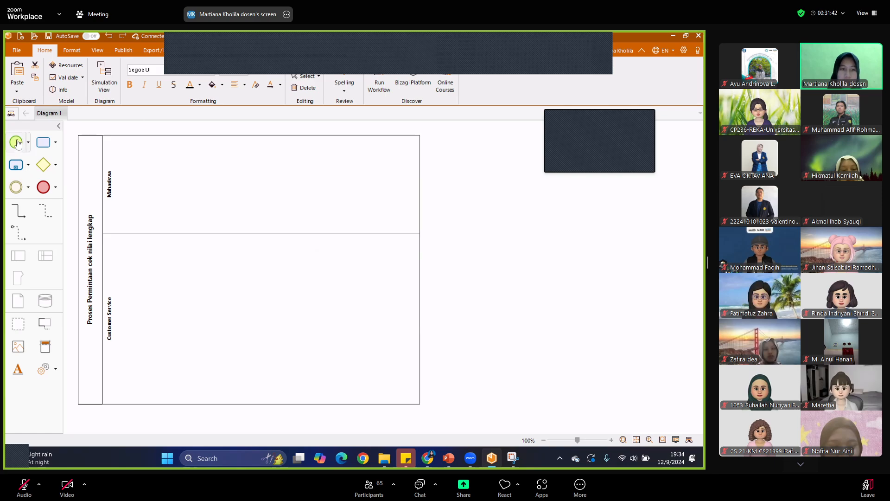
- Place a start event at the beginning of the Mahasiswa lane
left_click_drag(137, 181, 137, 181)
left_click(198, 205)
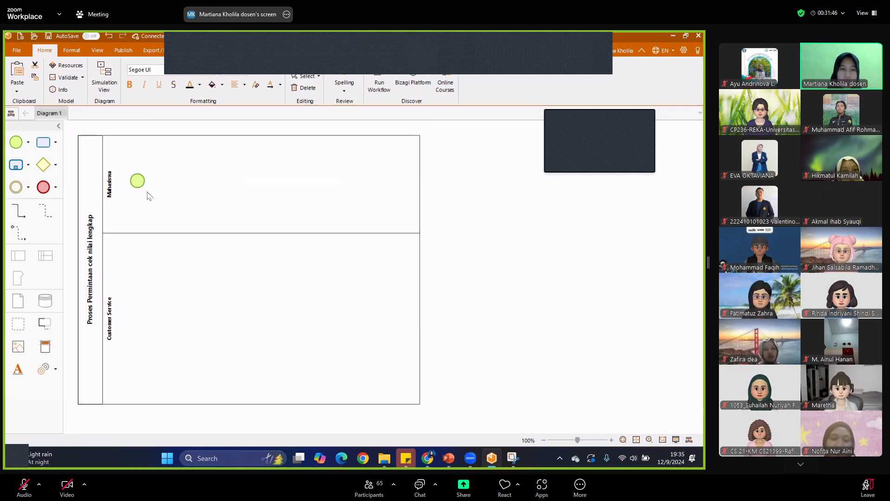
left_click(138, 183)
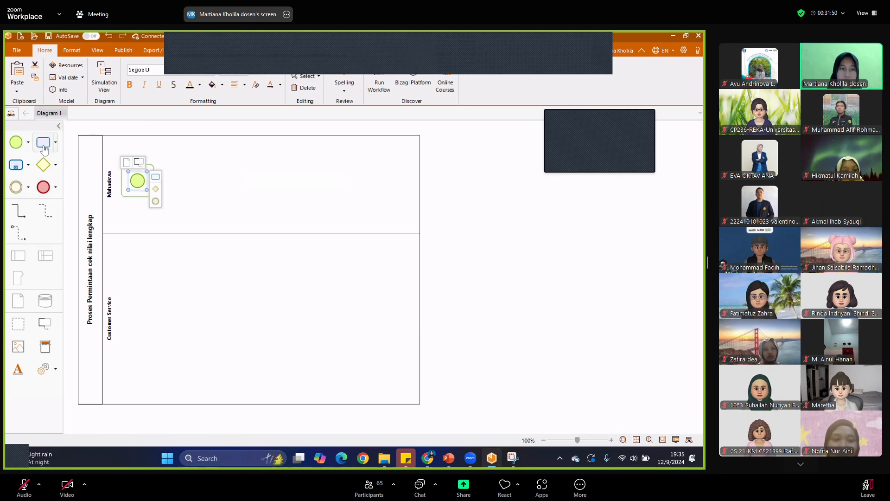
- Add a task beside the start event in the Mahasiswa lane, named "Pemohon datang ke TU dan menuju Customer Service atau Resepsionis"
left_click_drag(44, 142, 186, 180)
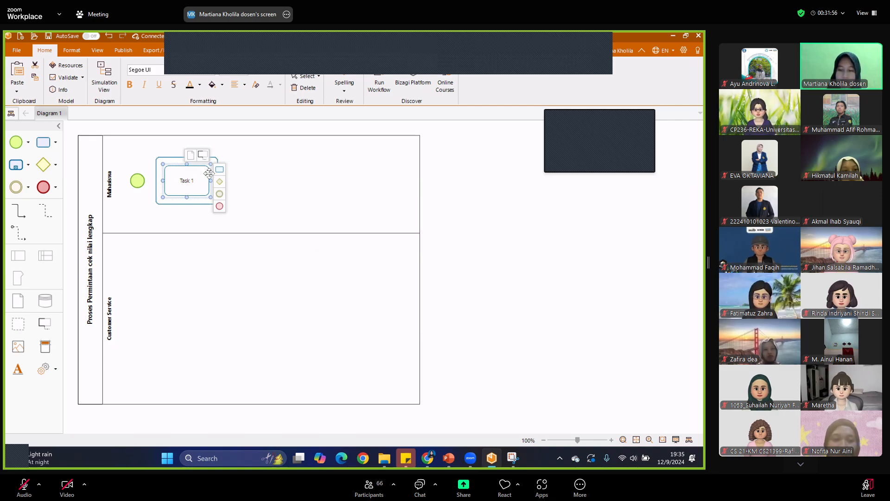
key("BackSpace")
key("BackSpace")
key("BackSpace")
key("BackSpace")
type("P")
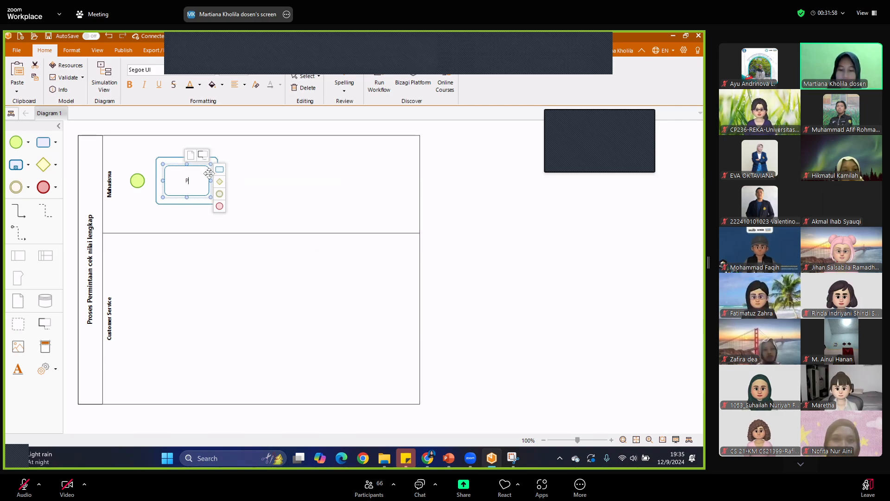
type("emohon ")
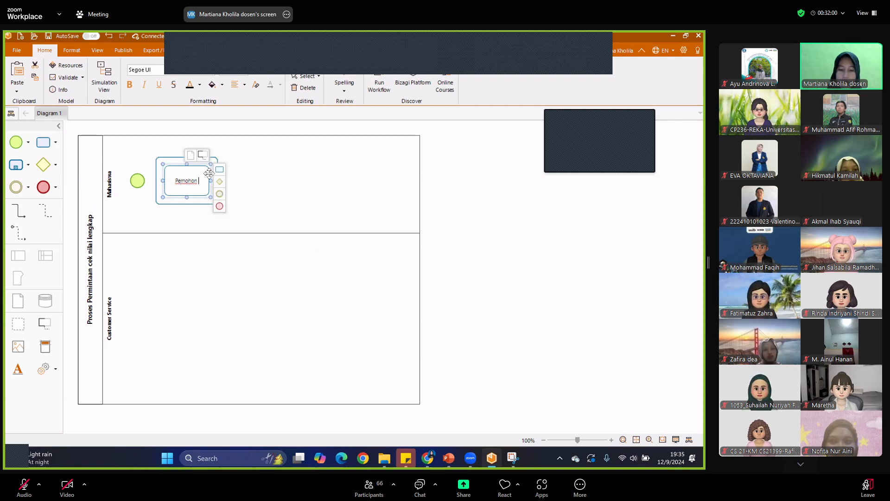
type("datang")
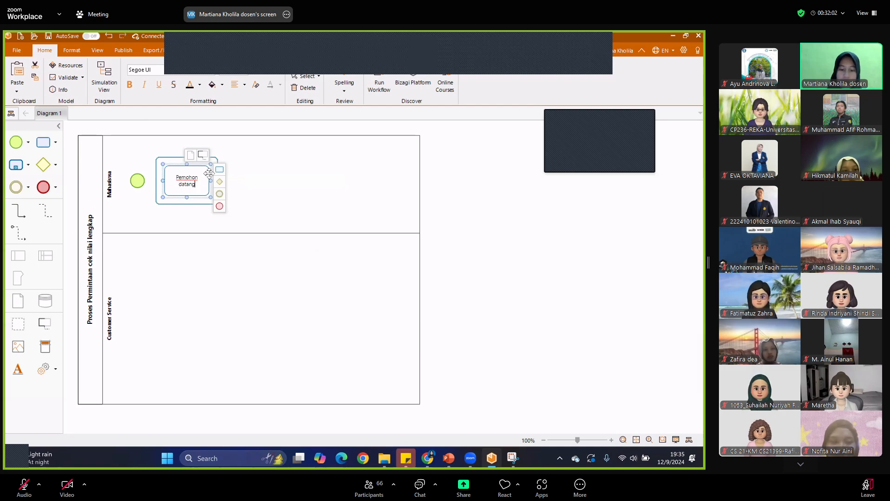
type(" ke L")
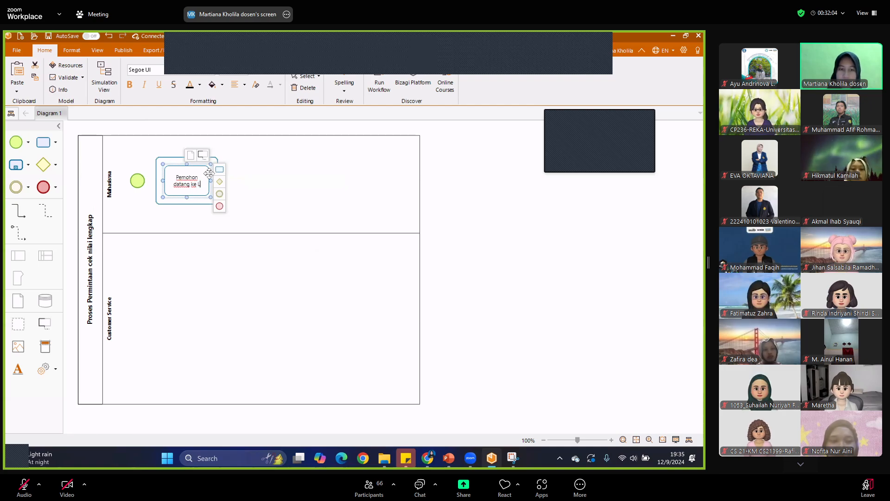
type("emb")
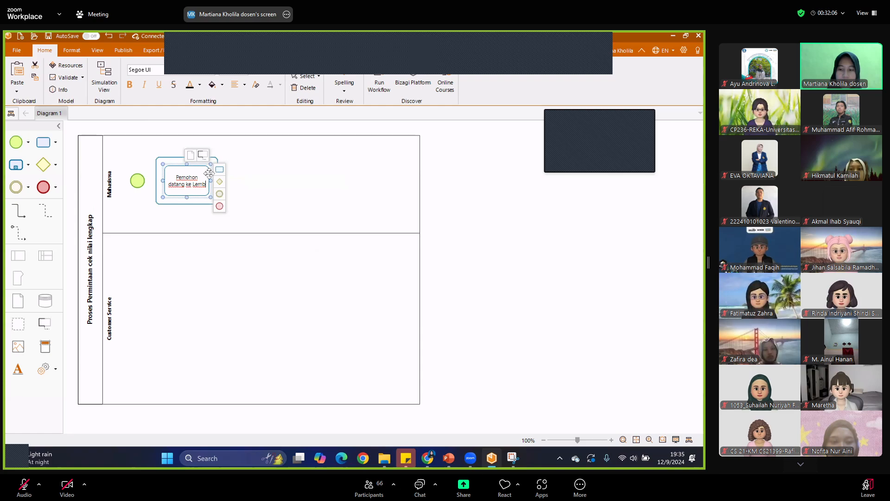
key("BackSpace")
key("BackSpace")
key("BackSpace")
key("BackSpace")
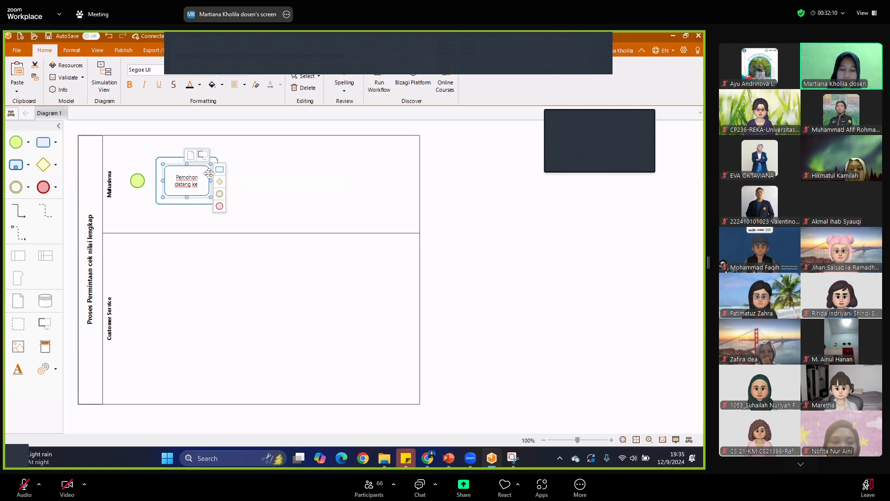
type("TU d")
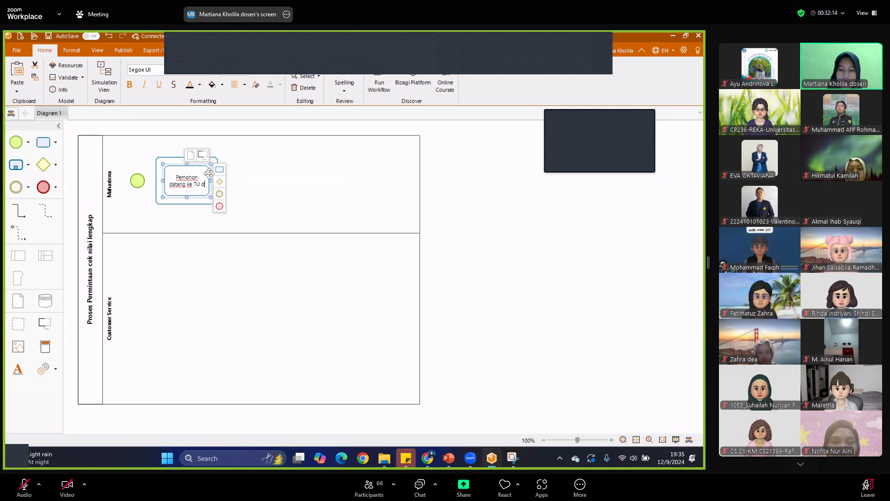
type("an menu")
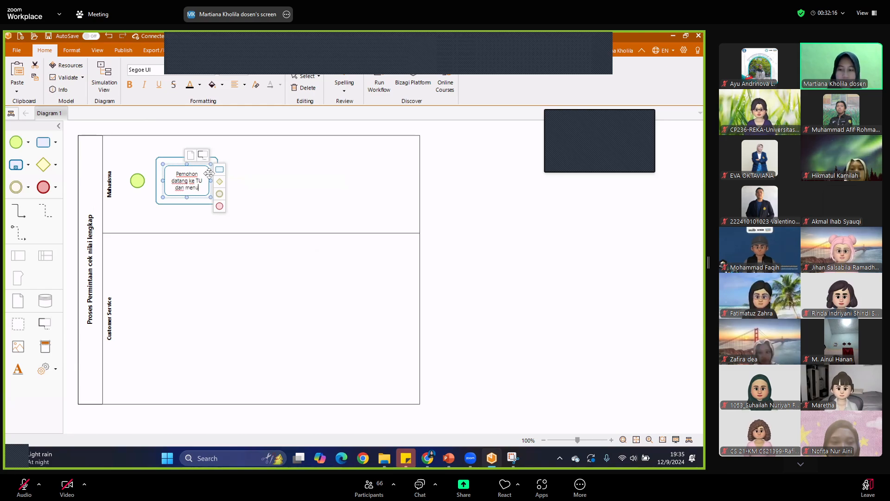
type("ju")
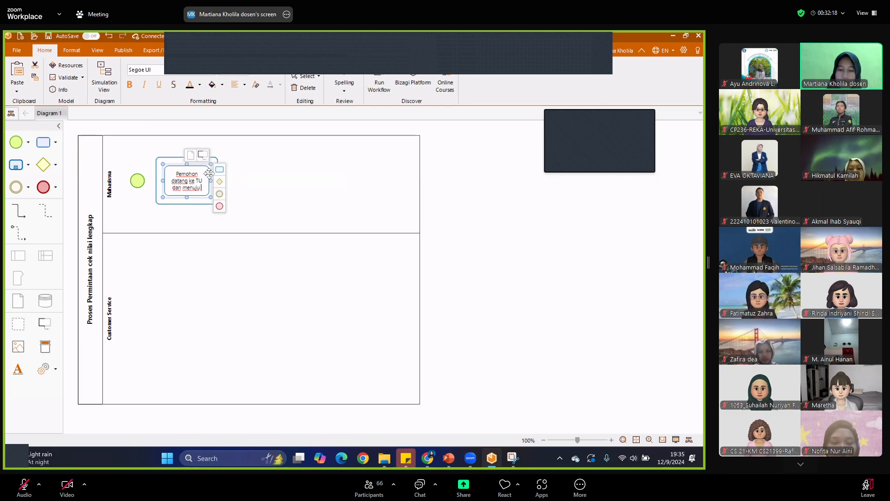
type(" Customer D")
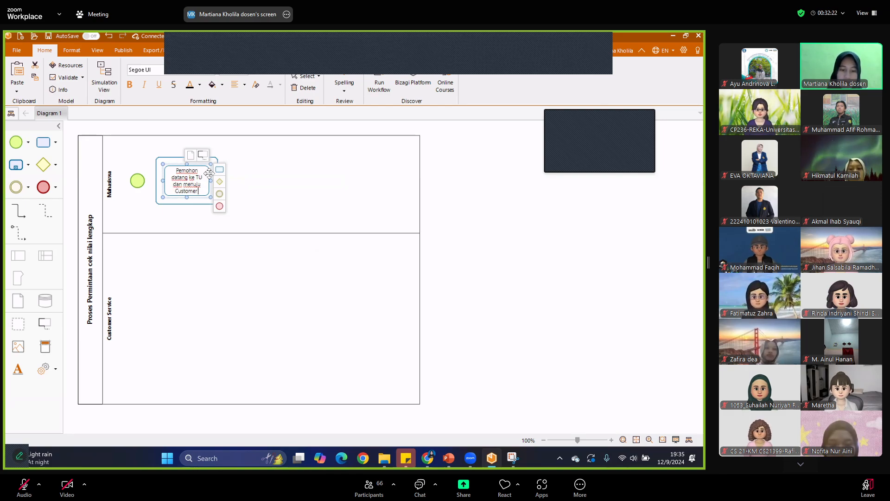
key("BackSpace")
type("Service atau")
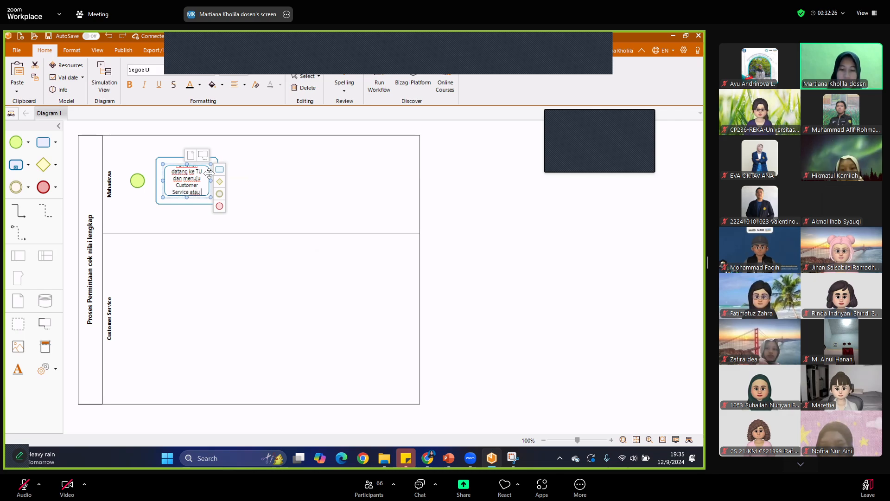
type(" R")
type("es")
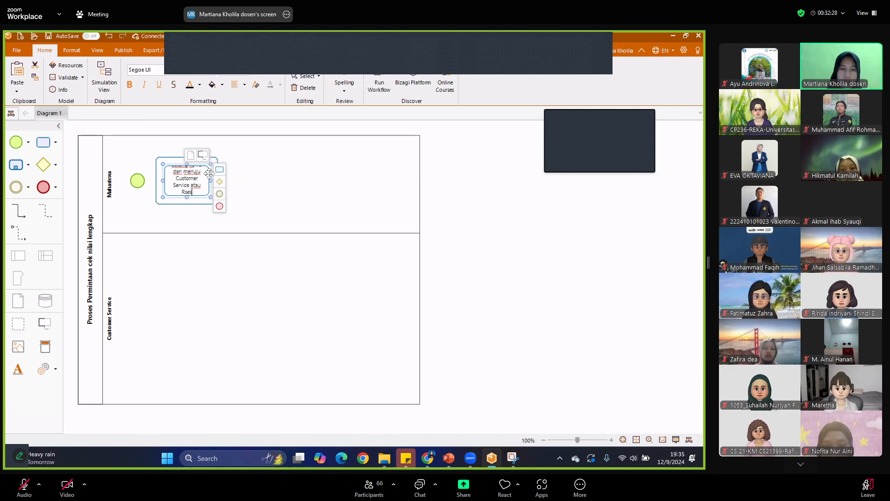
type("epsionis")
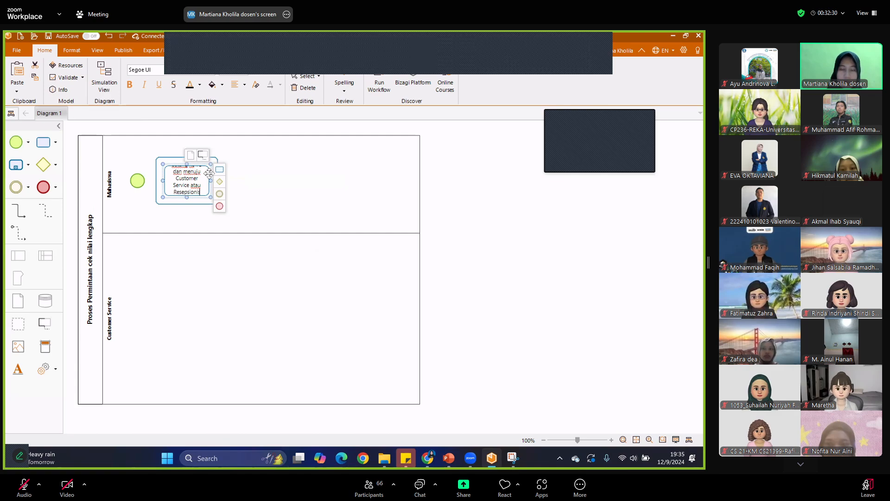
left_click(321, 206)
- Widen the task beside the start event so that its whole label fits inside the box
left_click(191, 178)
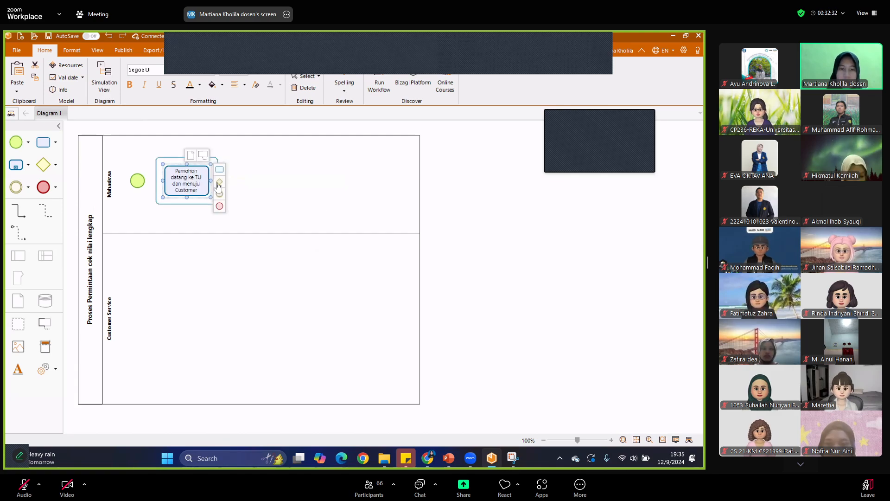
mouse_move(211, 182)
left_mouse_down()
mouse_move(257, 182)
mouse_move(227, 182)
left_mouse_up()
left_click(270, 196)
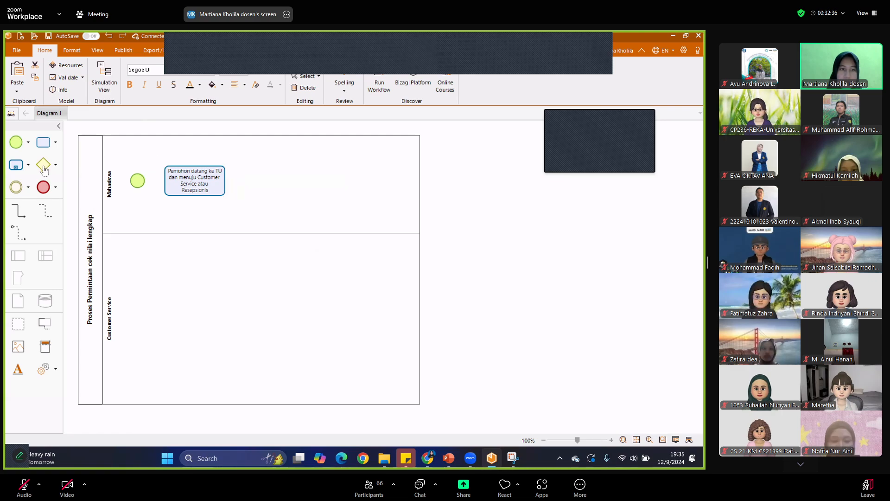
- Add a second task to the Mahasiswa lane after the first one and name it "Pemohon menjelaskan tujuan kedatangannya"
left_click_drag(55, 146, 278, 185)
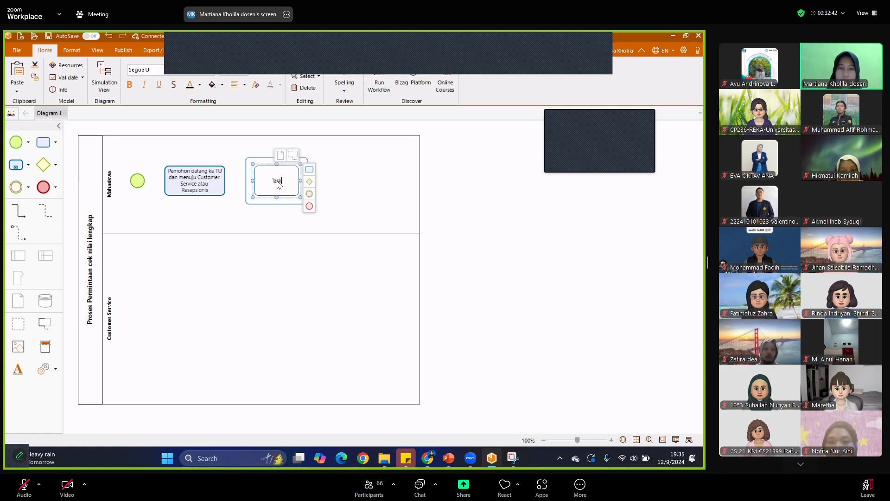
key("BackSpace")
type("Pem")
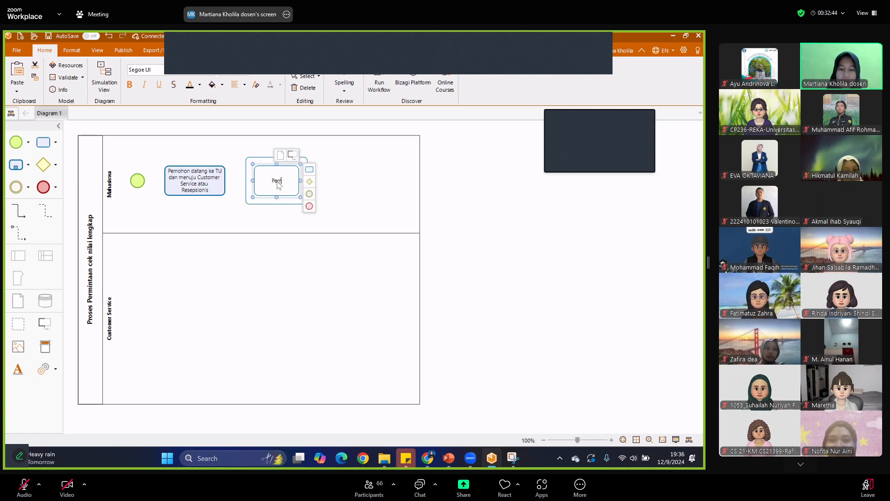
type("ohon ")
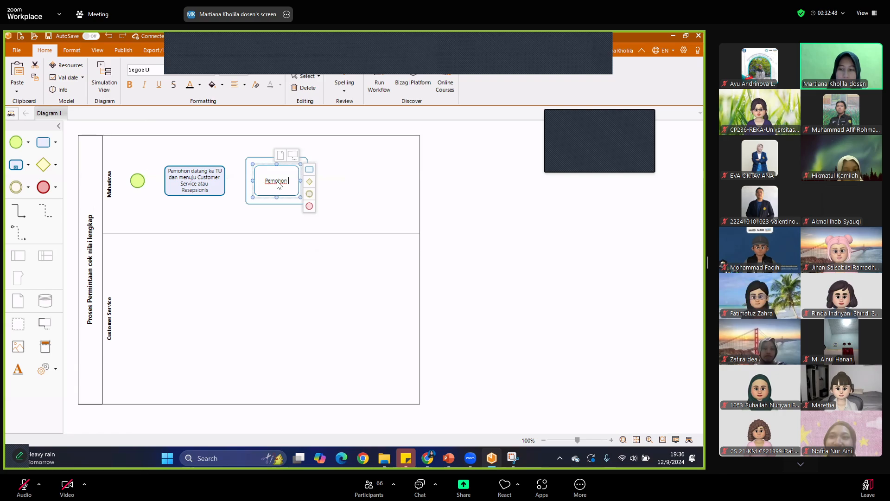
type("menje")
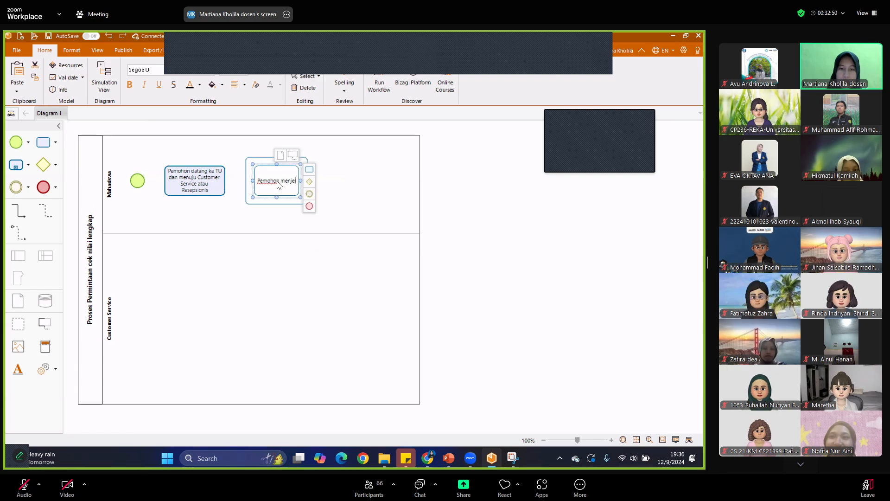
type("laskan t")
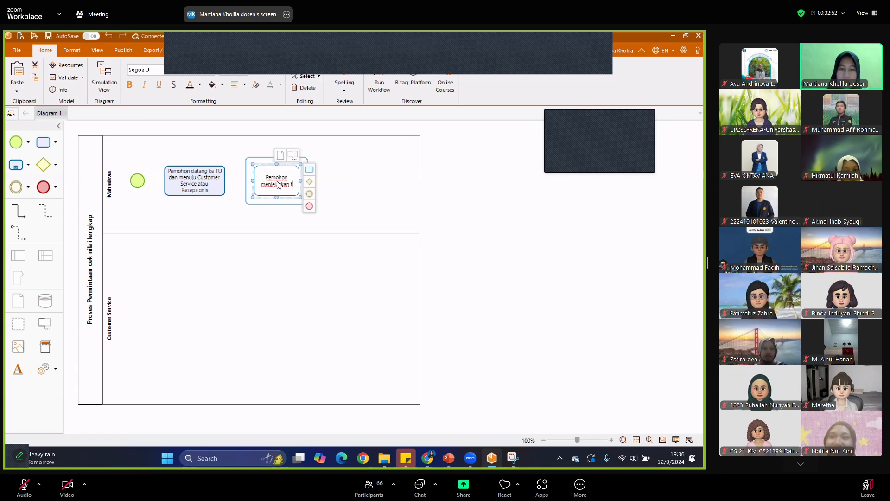
type("ujuan")
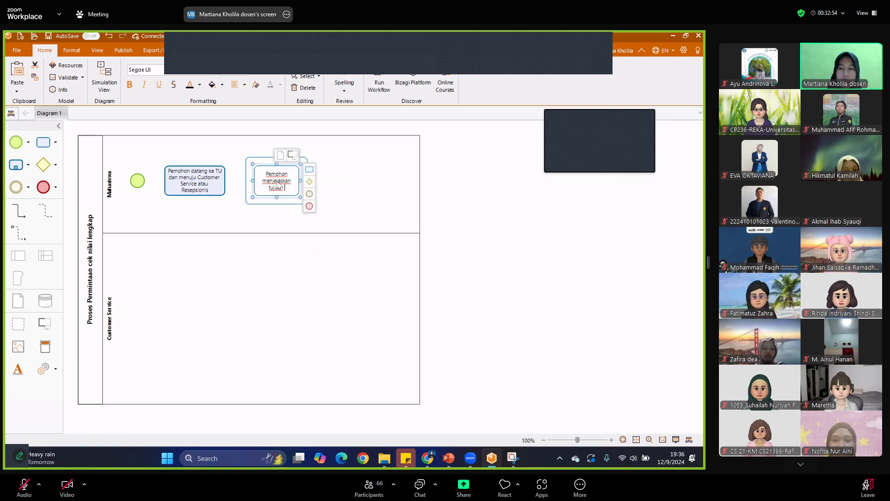
type(" kedatangannya")
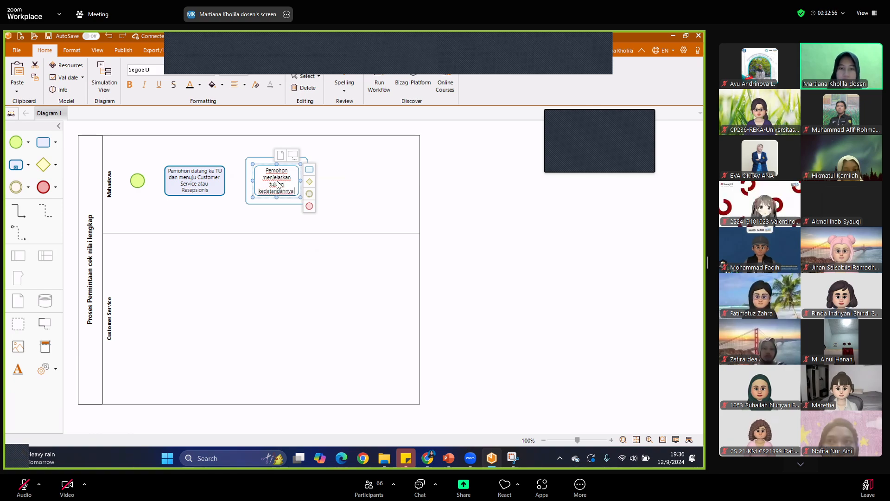
left_click(389, 195)
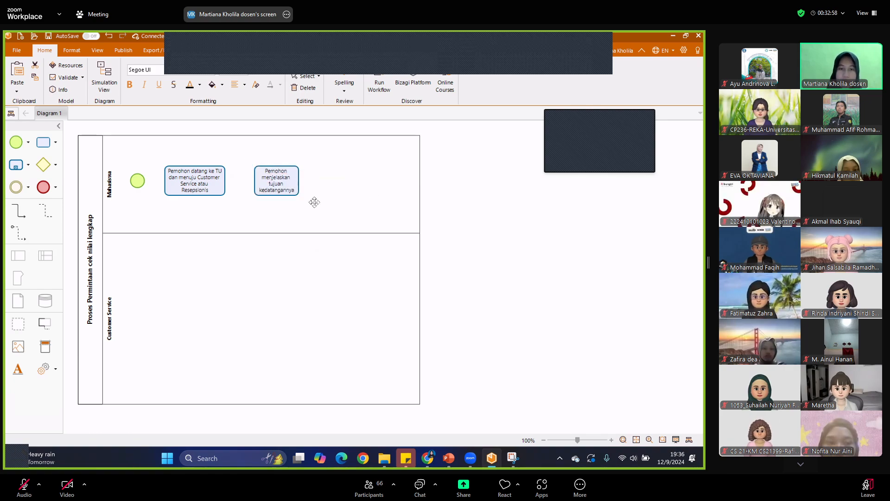
- Add a task to the Customer Service lane below the second Mahasiswa task, named "Resepsionis menerima permintaan dan melakukan cek nilai"
left_click(281, 181)
left_click_drag(43, 143, 214, 259)
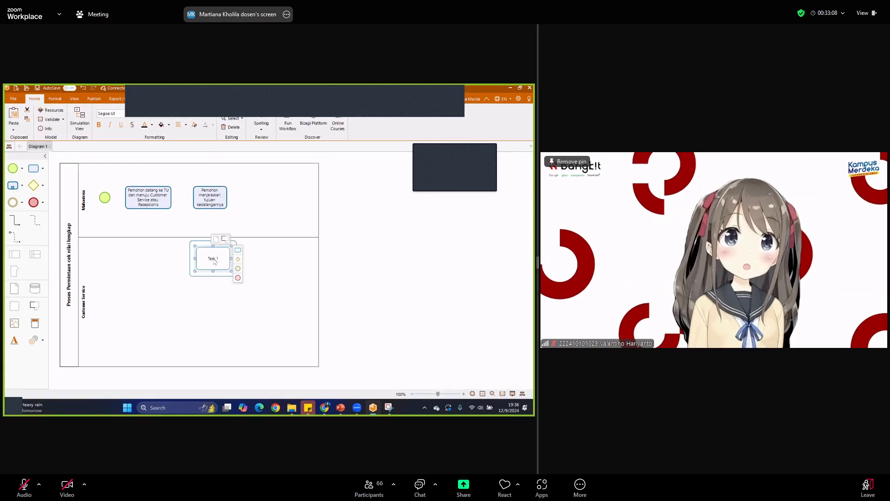
key("BackSpace")
key("BackSpace")
key("BackSpace")
key("BackSpace")
key("BackSpace")
key("BackSpace")
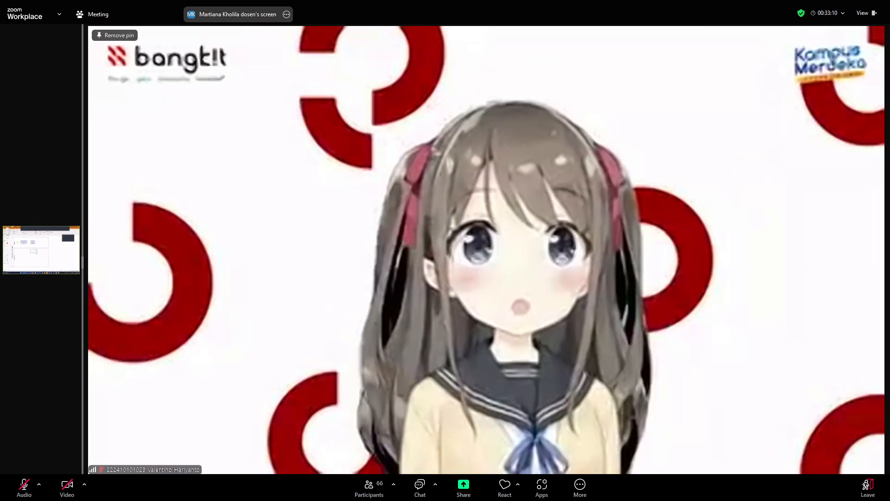
type("Resepsio")
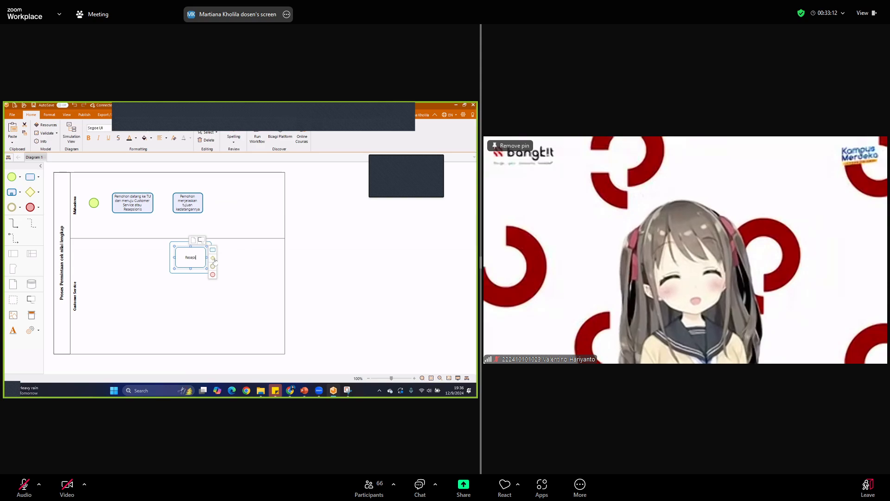
type("nis")
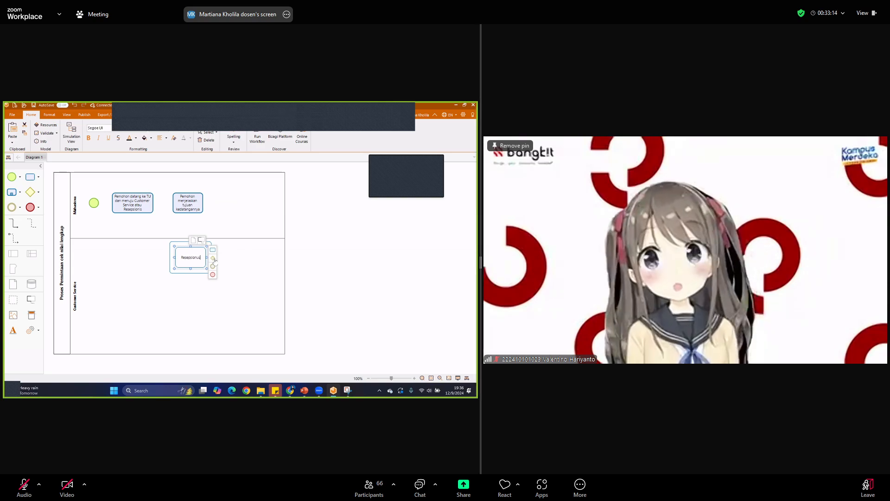
type(" me")
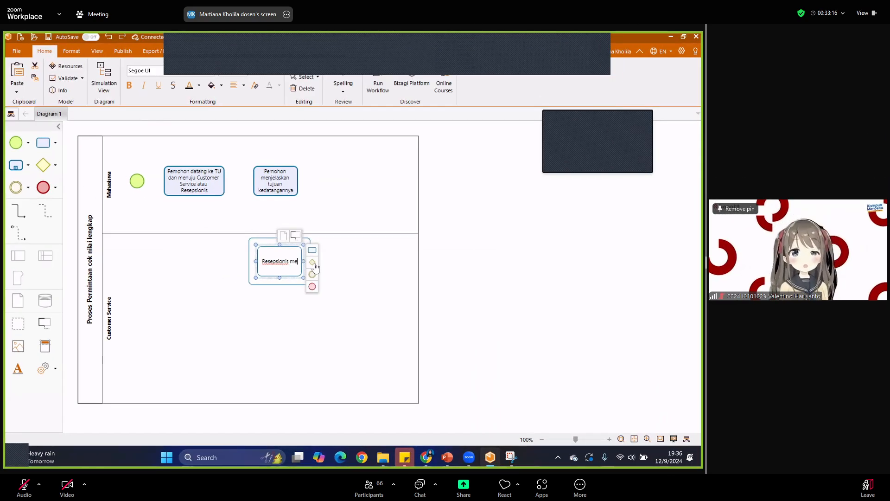
type("nerima p")
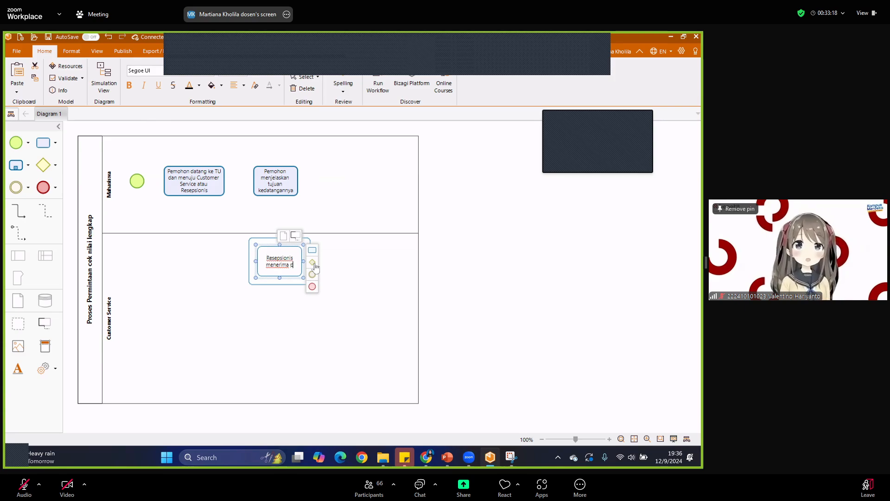
type("ermintaan")
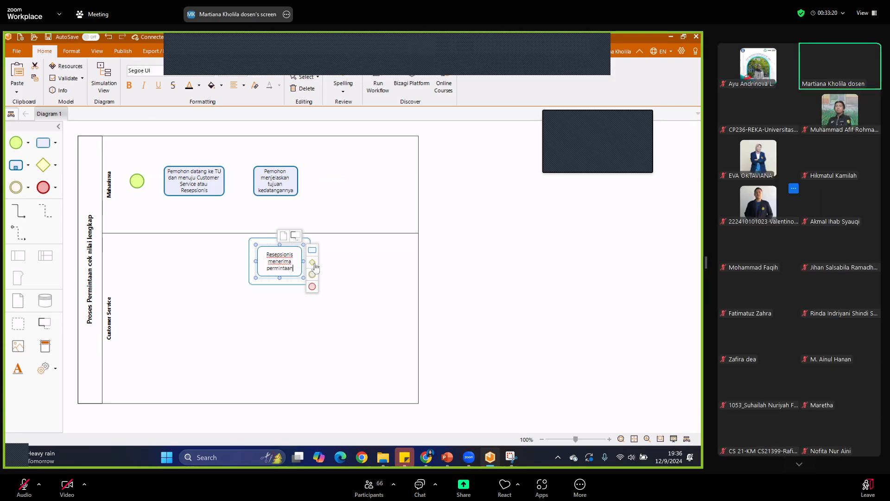
type(" dan melak")
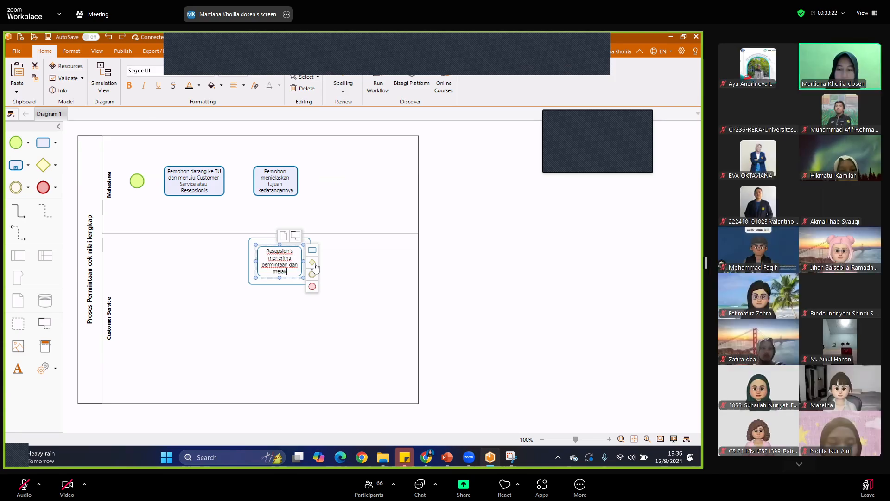
type("ukan cek")
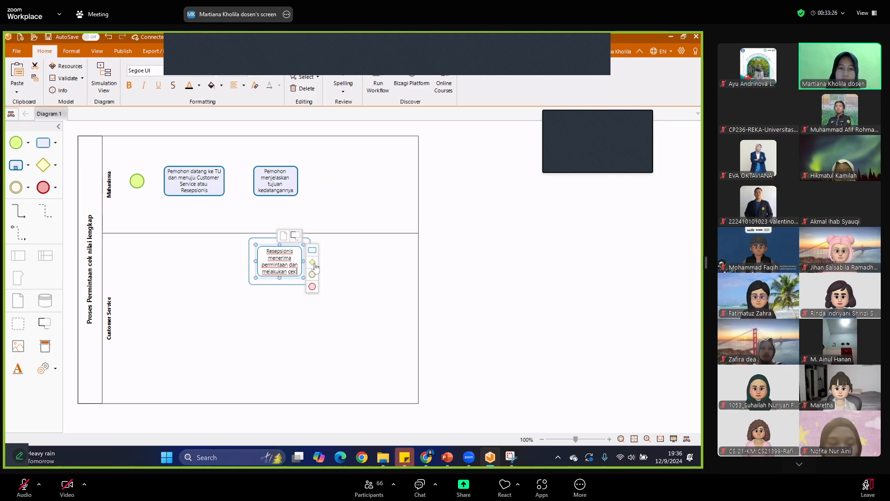
type(" nilai")
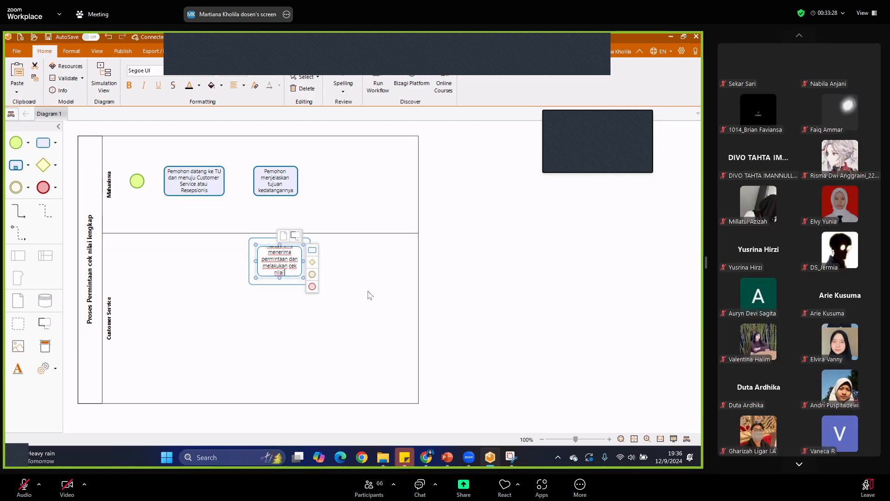
left_click(369, 295)
- Widen the first Customer Service task so that its whole label fits inside the box
left_click(258, 262)
left_click(255, 262)
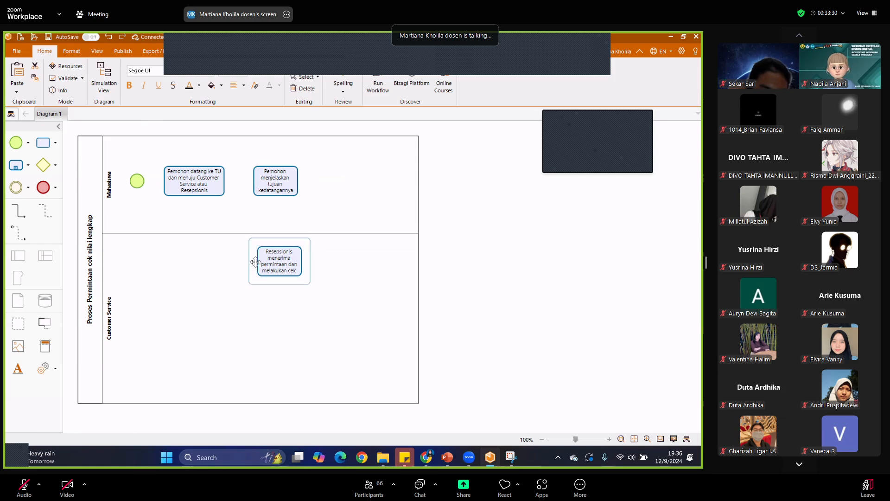
left_click(259, 260)
mouse_move(256, 262)
left_mouse_down()
mouse_move(212, 263)
mouse_move(245, 261)
left_mouse_up()
left_click(184, 234)
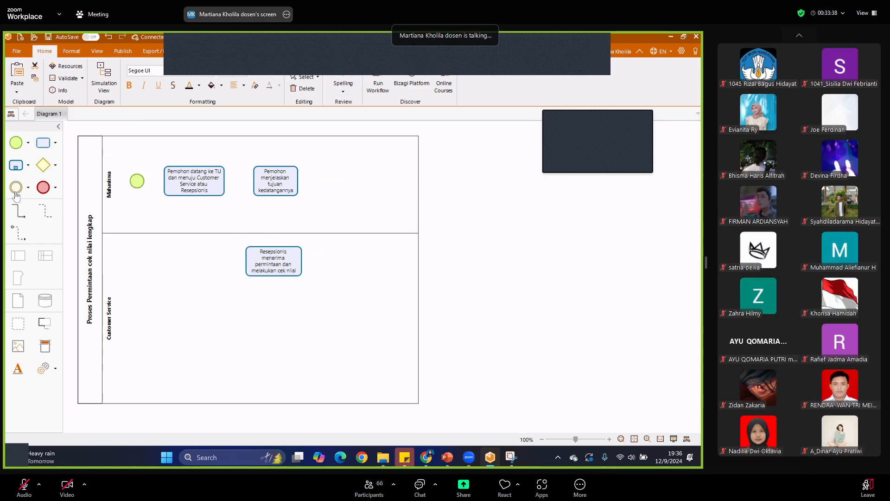
- Place an intermediate event after the first Customer Service task and set its event type to timer
left_click_drag(15, 186, 324, 260)
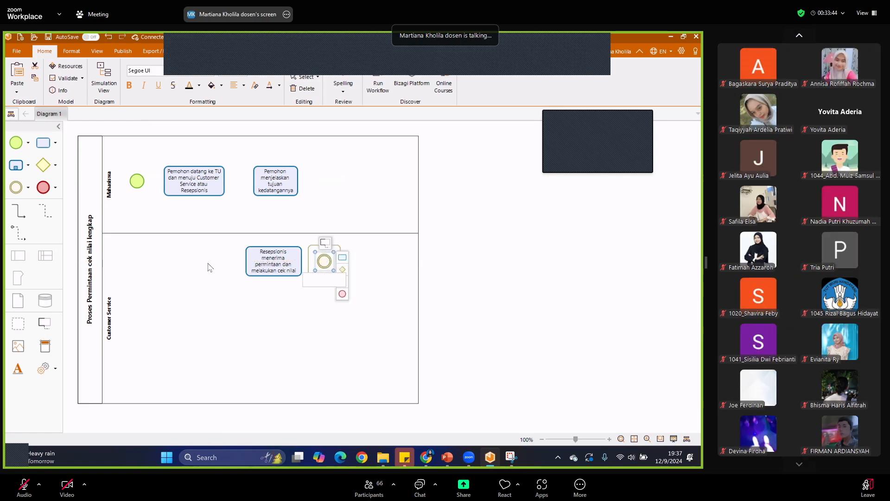
right_click(323, 262)
mouse_move(364, 334)
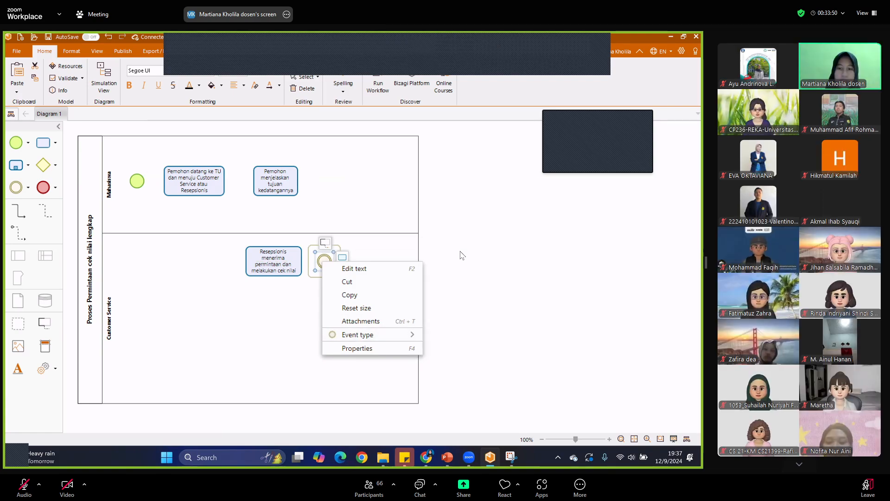
mouse_move(411, 333)
left_click(431, 245)
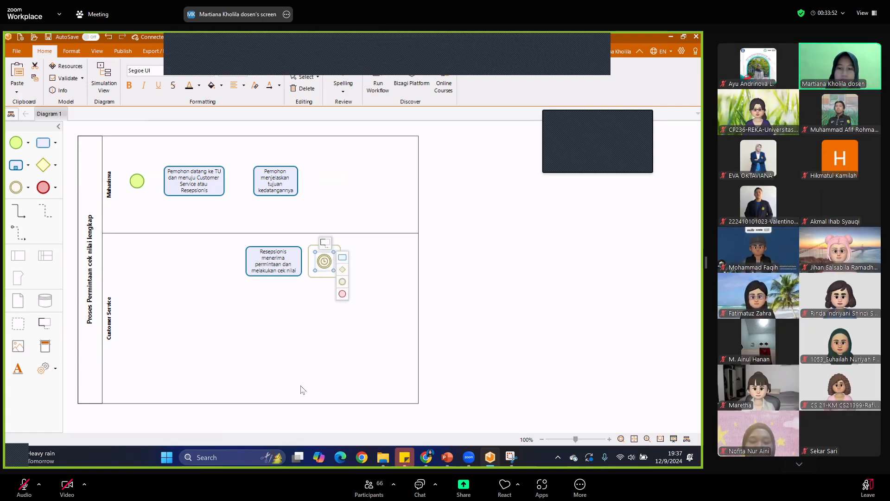
left_click(376, 332)
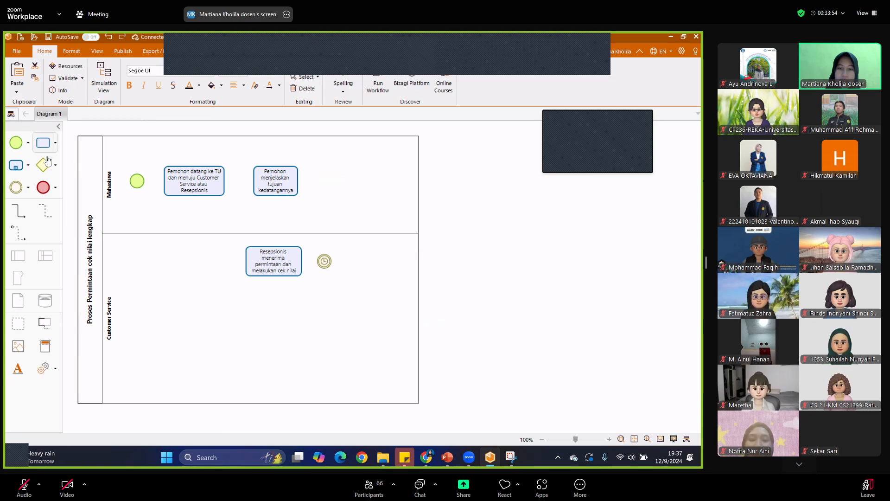
- Add a task after the timer event, named "Resepsionis/ Customer Service menunjukkan info nilai lengkap mahasiswa"
mouse_move(389, 269)
left_mouse_down()
mouse_move(360, 249)
mouse_move(376, 263)
left_mouse_up()
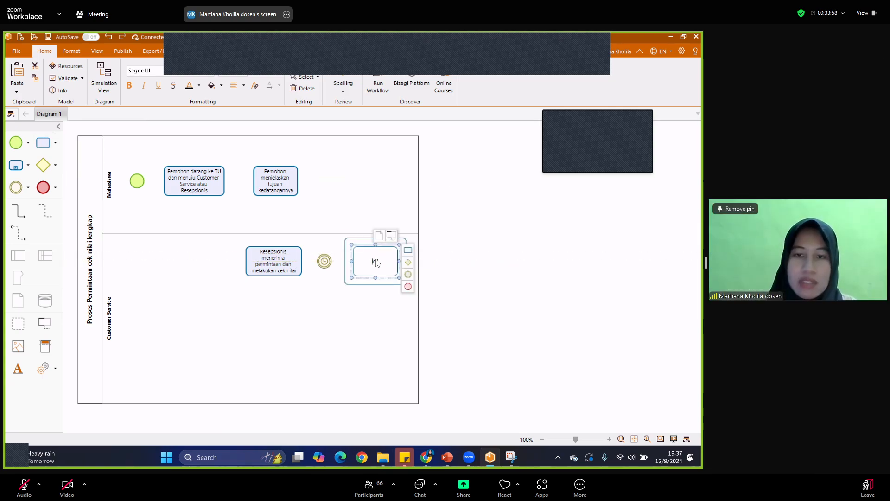
key("BackSpace")
key("BackSpace")
key("BackSpace")
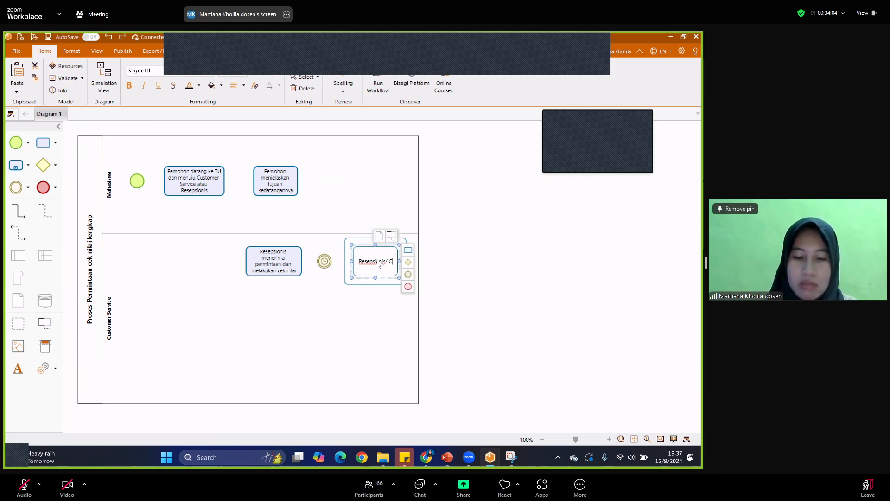
type("Resepsionis/ Customer")
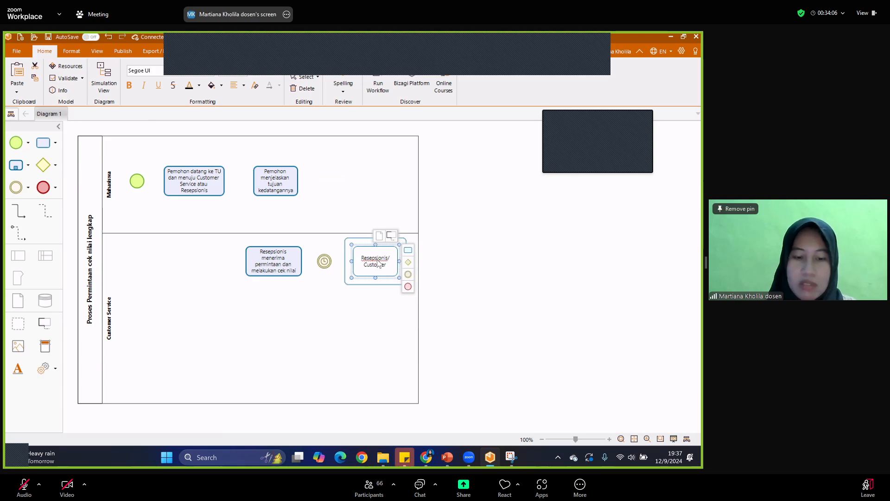
type(" Service")
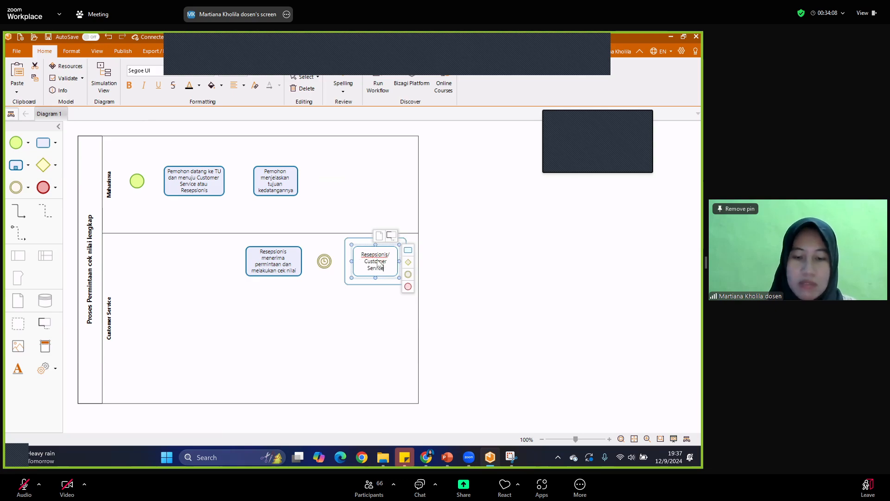
type(" menunjukkan")
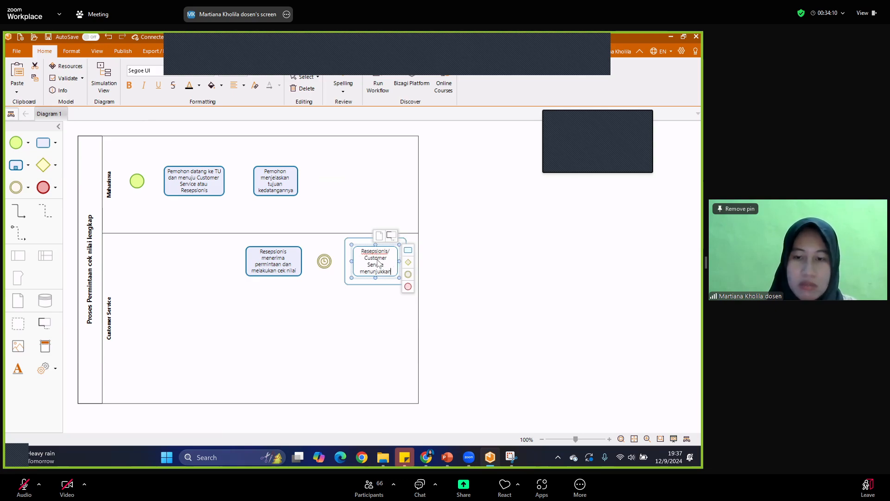
type(" unfo")
key("BackSpace")
key("BackSpace")
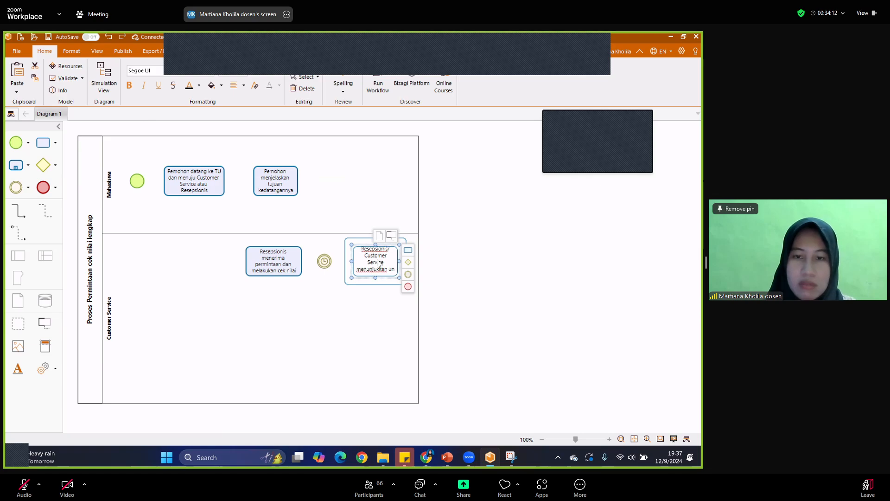
type("fo")
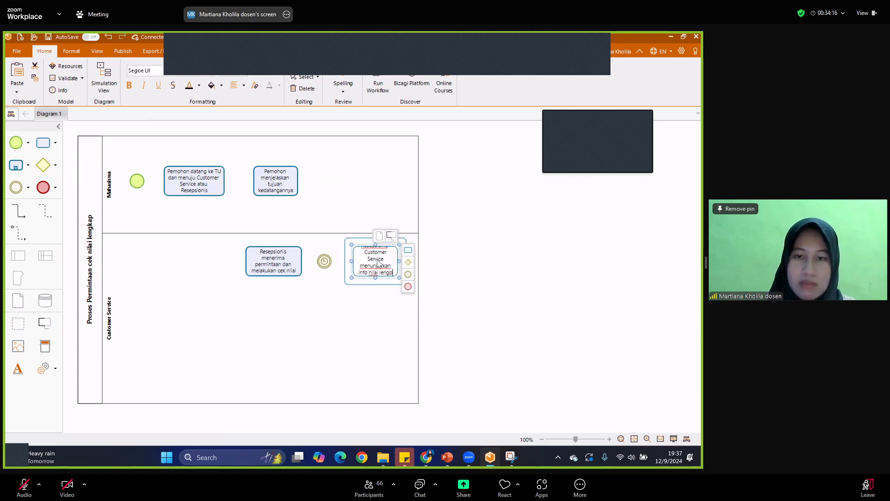
type(" nilai lengkap mana")
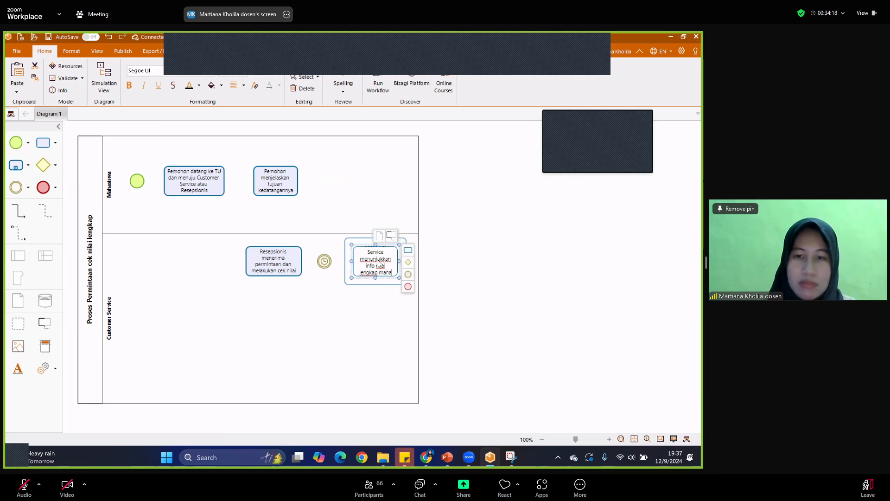
type("siswa")
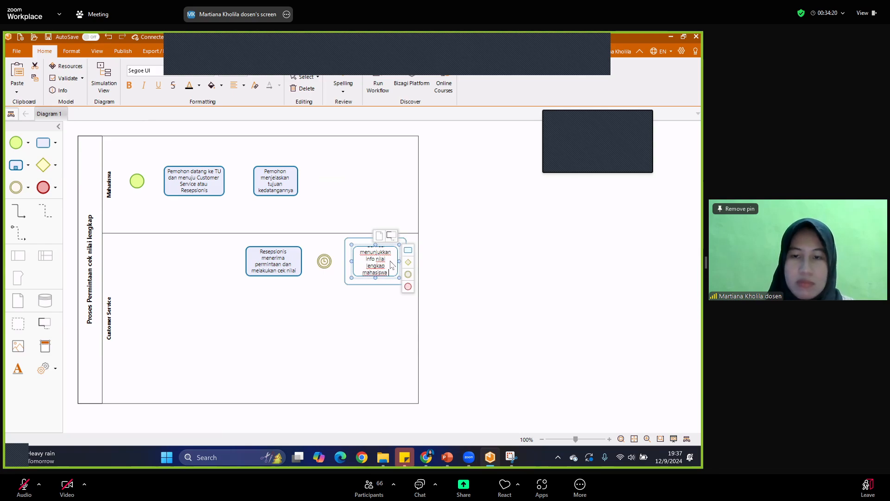
left_click(466, 265)
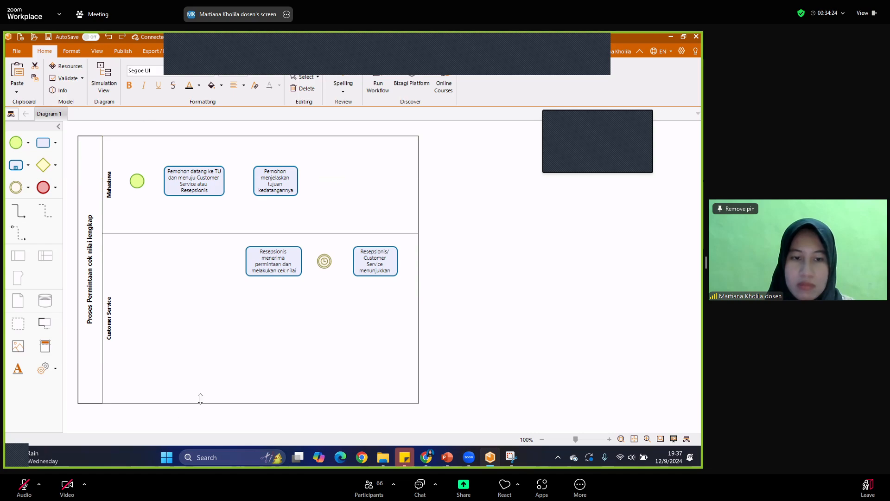
- Reduce the height of the Customer Service lane by raising the pool's lower edge
left_click_drag(200, 399, 264, 341)
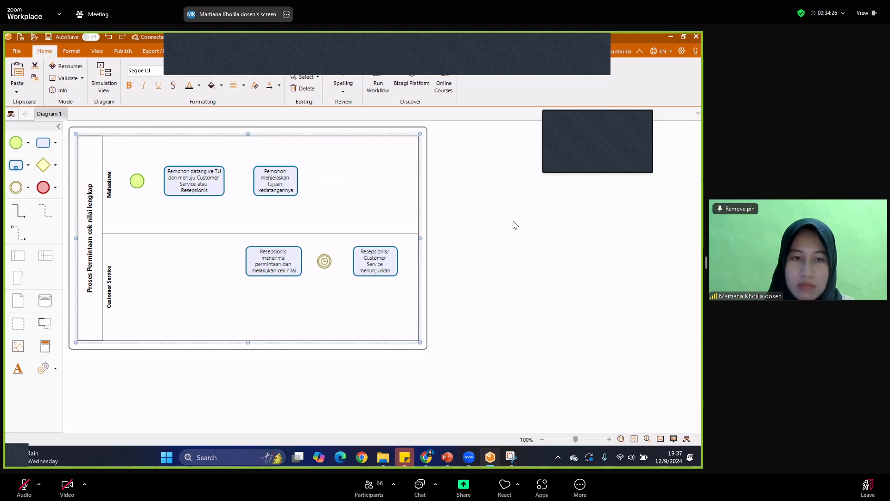
left_click(388, 262)
- Place a new task after the last Customer Service task and widen the pool until it encloses the new task
left_click_drag(43, 143, 441, 266)
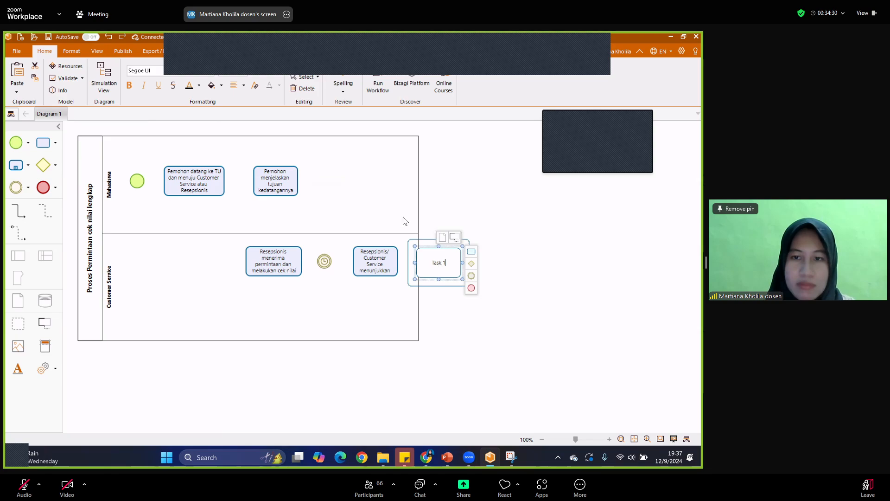
left_click(418, 226)
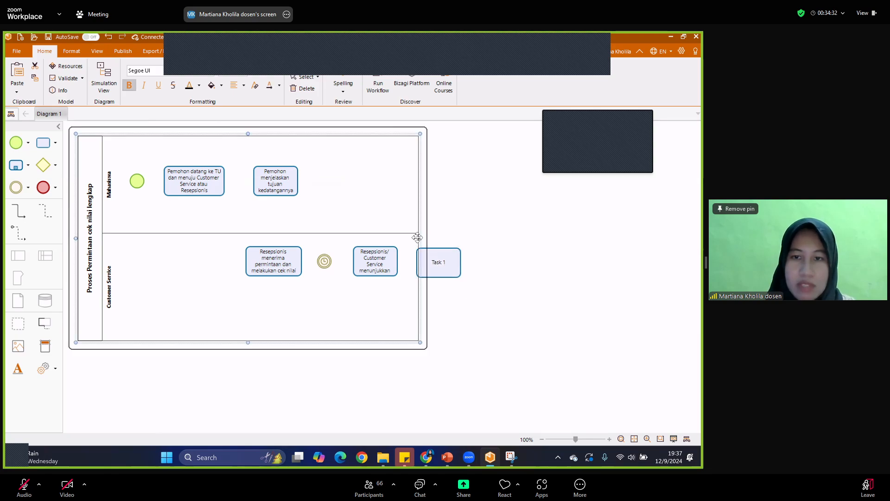
left_click_drag(418, 238, 524, 244)
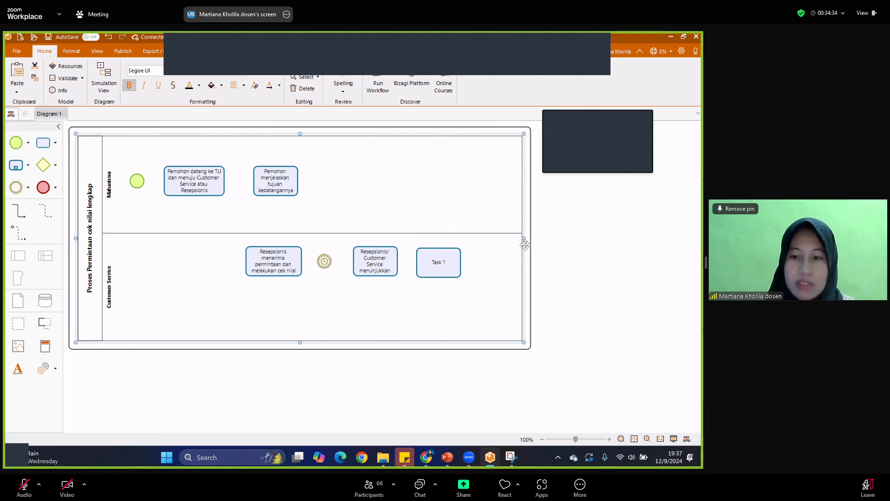
- Name the last Customer Service task "Resepsionis/Customer Service menunjukkan info nilai lengkap mahasiswa" and widen it to fit the full name
left_click(446, 267)
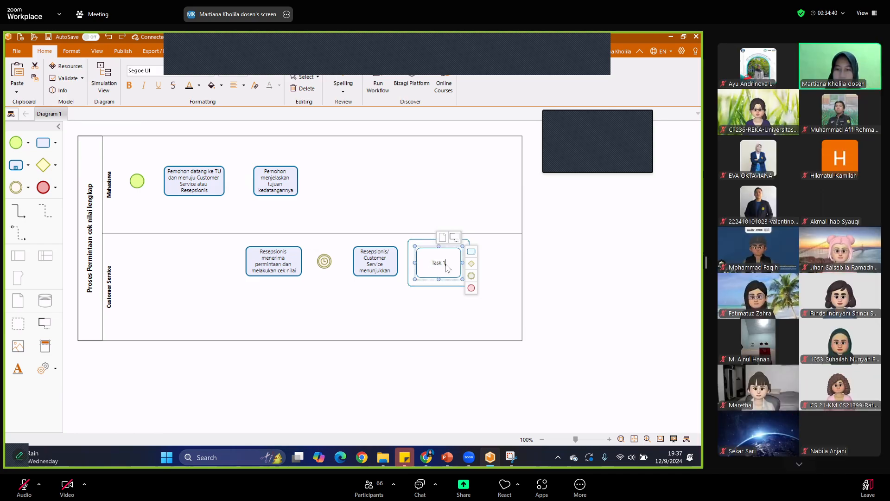
key("BackSpace")
key("BackSpace")
key("BackSpace")
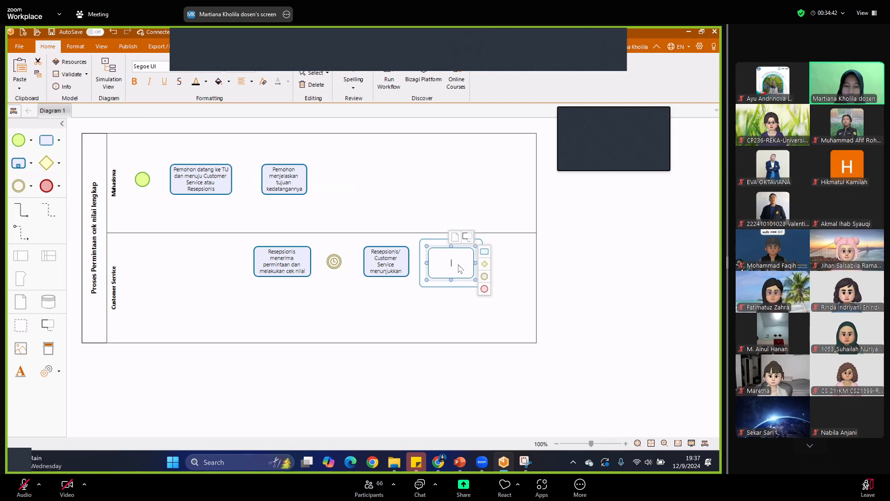
type("Resepsionis")
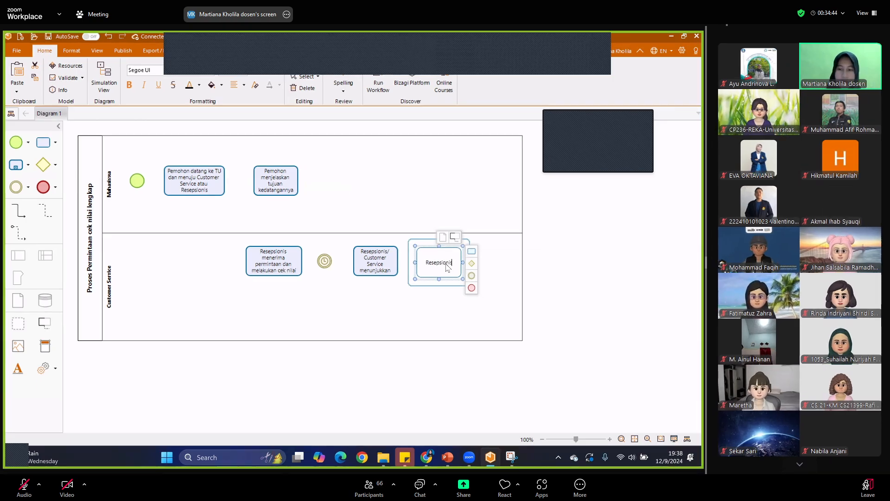
type("/C")
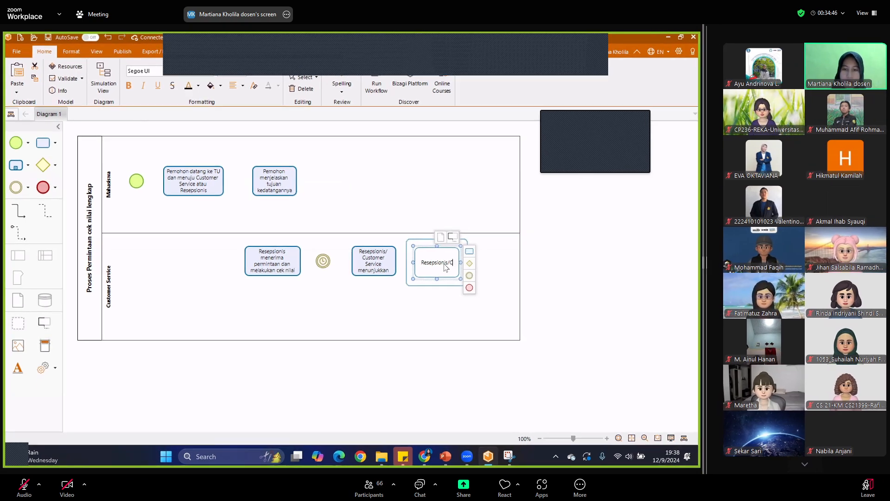
type("ustomer S")
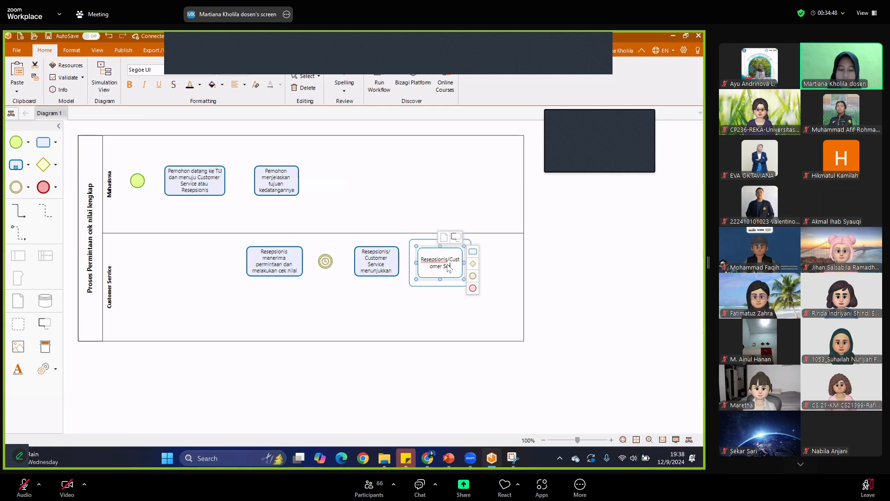
type("ervice menunjukkan")
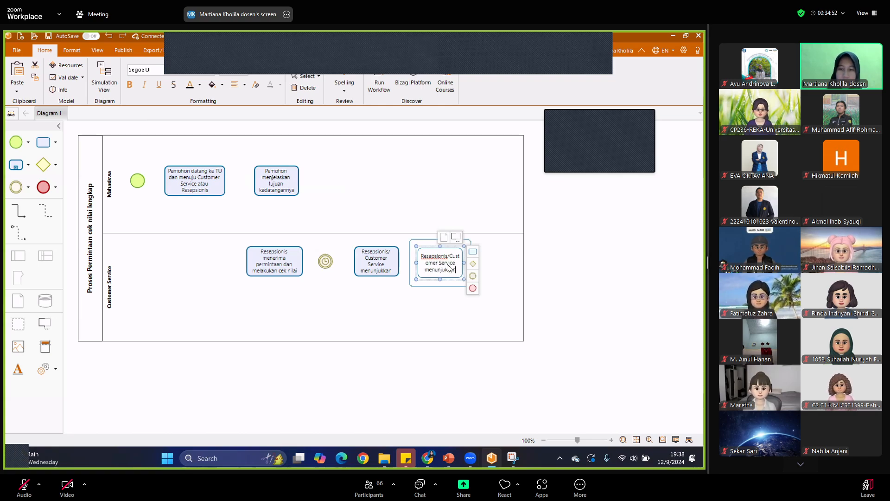
type(" iu")
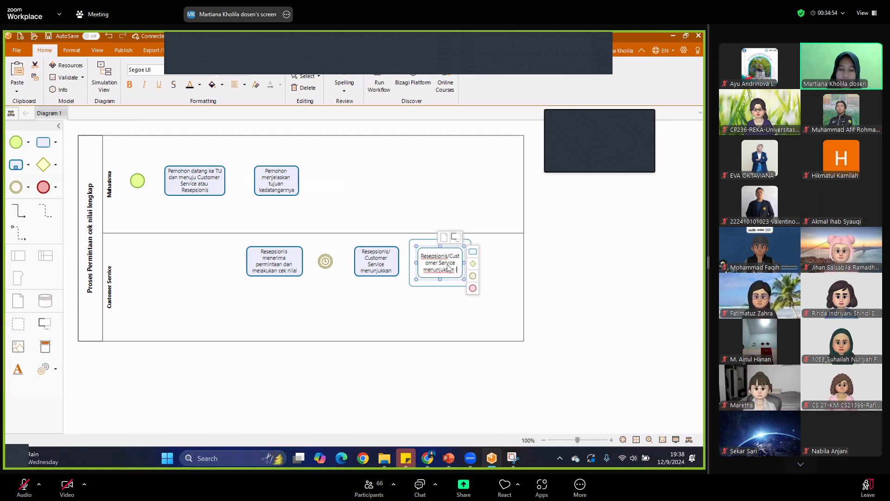
type("info nilai lengkap mahasiswa")
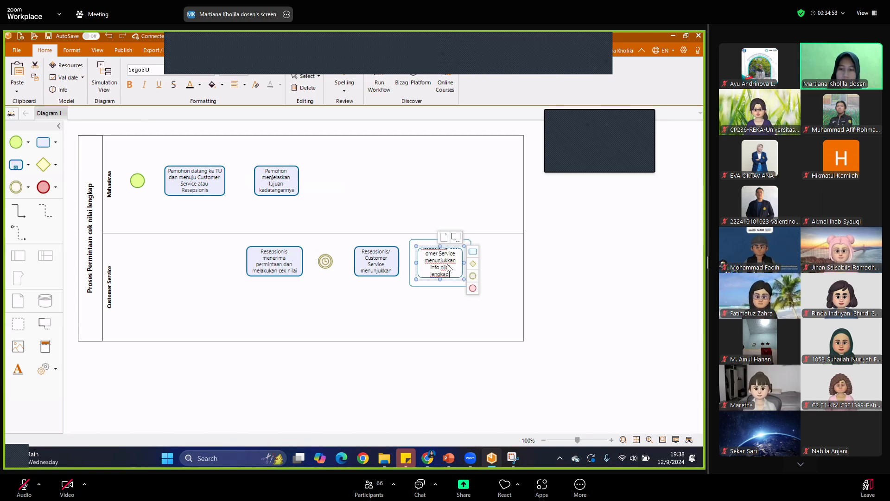
left_click(530, 275)
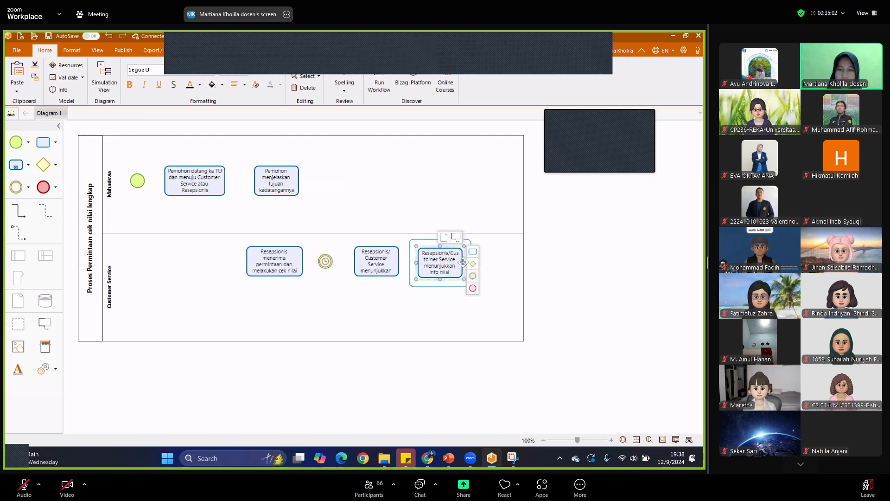
mouse_move(464, 263)
left_mouse_down()
mouse_move(498, 264)
mouse_move(479, 264)
left_mouse_up()
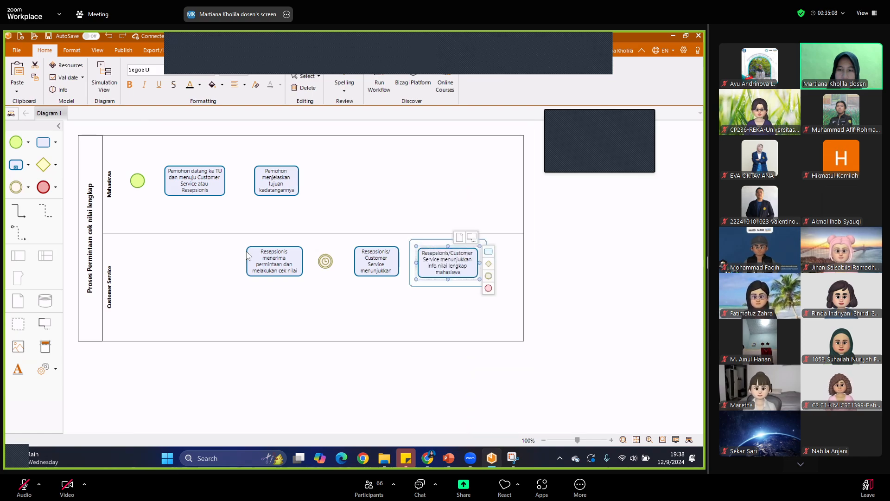
- Place an end event after the last Customer Service task and connect the start event through both Mahasiswa tasks to the first Customer Service task
left_click_drag(44, 188, 499, 261)
left_click_drag(13, 216, 167, 180)
left_click_drag(15, 214, 279, 190)
left_click_drag(19, 214, 269, 246)
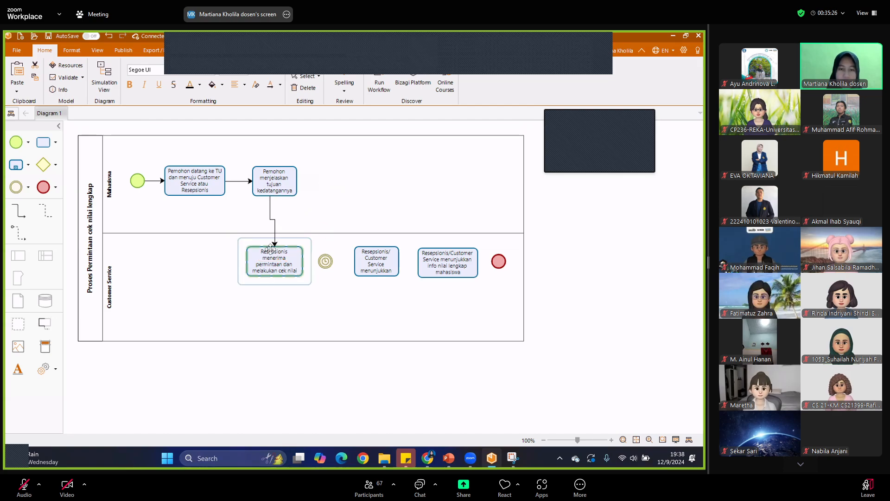
- Connect the first Customer Service task to the timer event, and the timer event to the task after it
left_click_drag(14, 210, 318, 264)
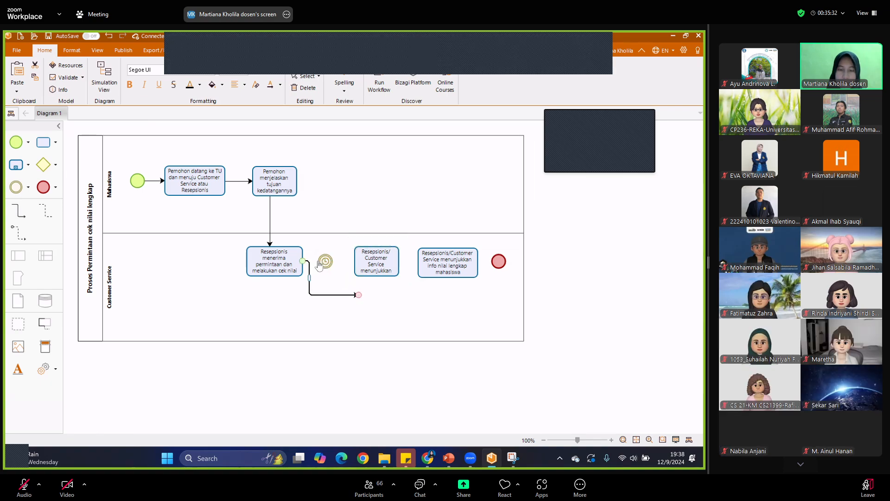
left_click_drag(358, 294, 316, 270)
left_click_drag(17, 211, 357, 267)
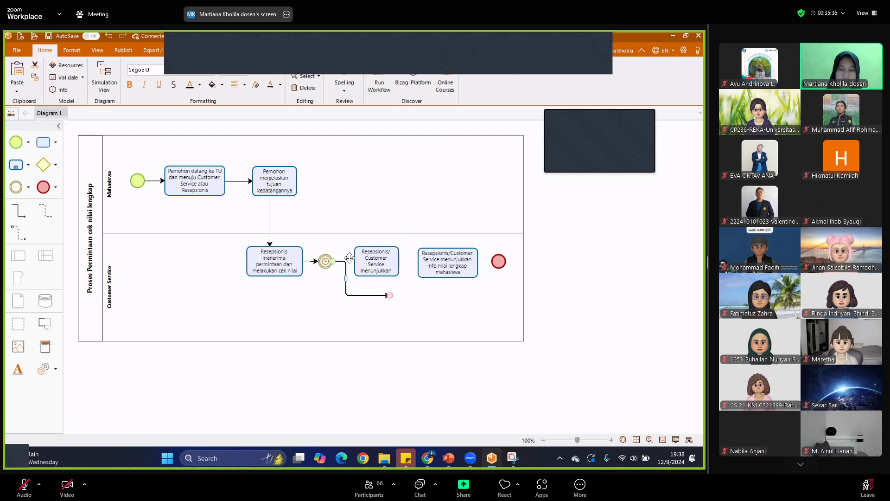
left_click_drag(390, 295, 361, 264)
- Connect the second Customer Service task to the last one and undo the accidental upward shift of the last task
mouse_move(17, 211)
left_mouse_down()
mouse_move(443, 277)
mouse_move(422, 274)
mouse_move(447, 294)
mouse_move(418, 263)
mouse_move(455, 266)
mouse_move(373, 267)
left_mouse_up()
key("ctrl+z")
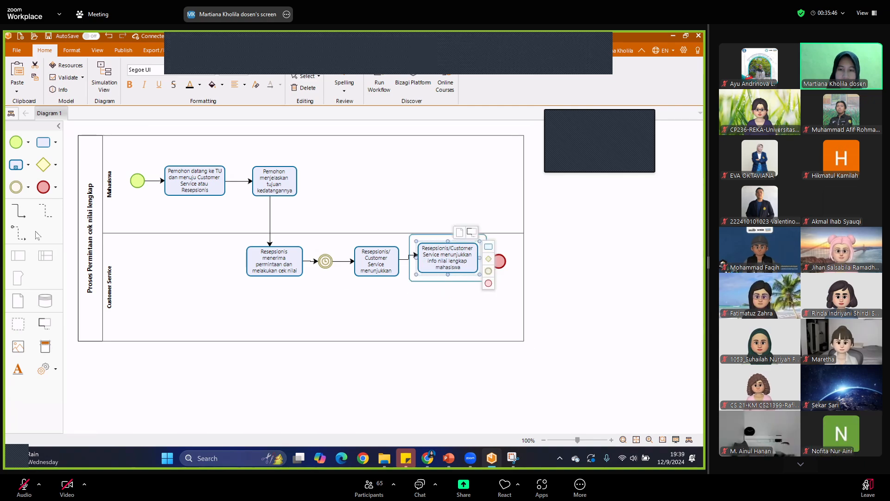
key("ctrl+z")
key("ctrl+z")
key("ctrl+z")
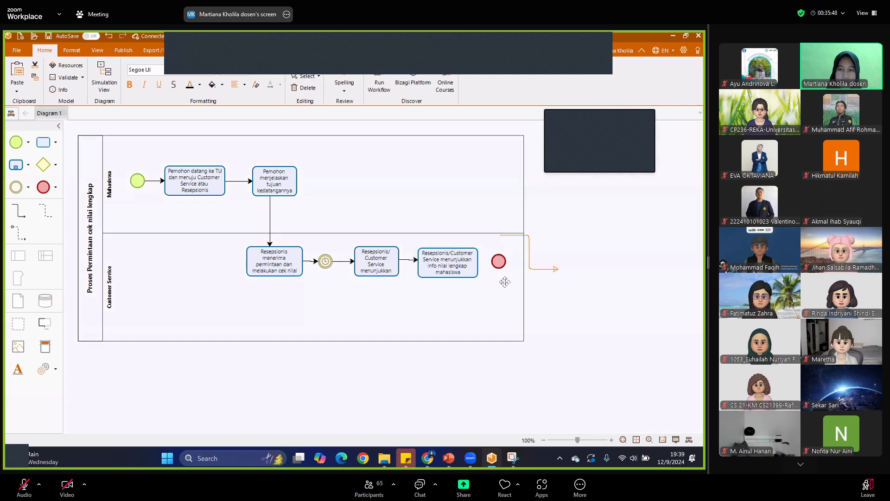
left_click_drag(539, 305, 516, 294)
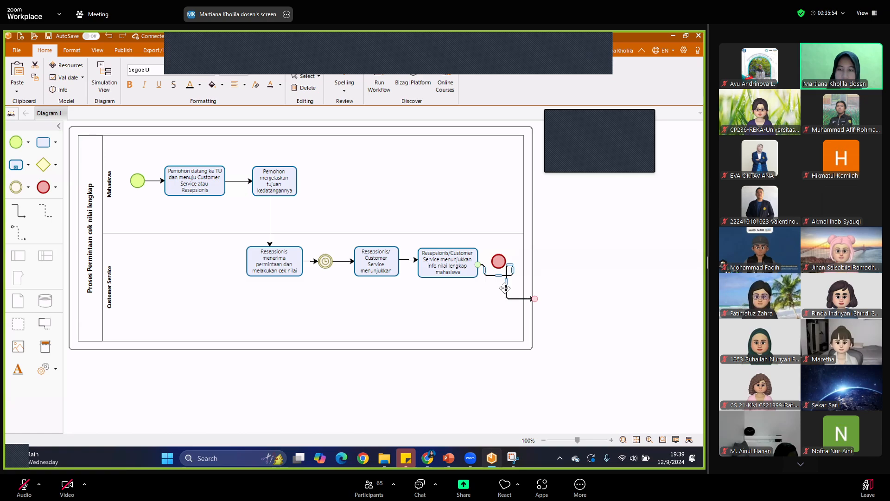
key("Delete")
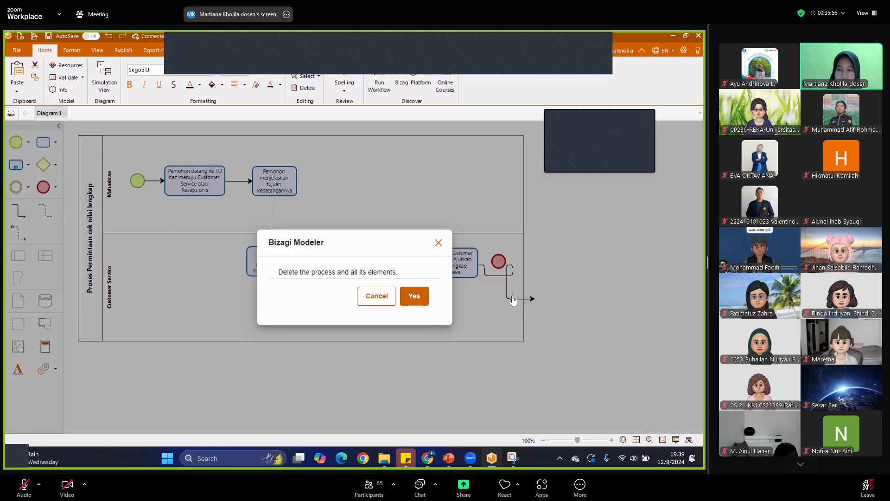
key("Escape")
left_click_drag(517, 292, 507, 277)
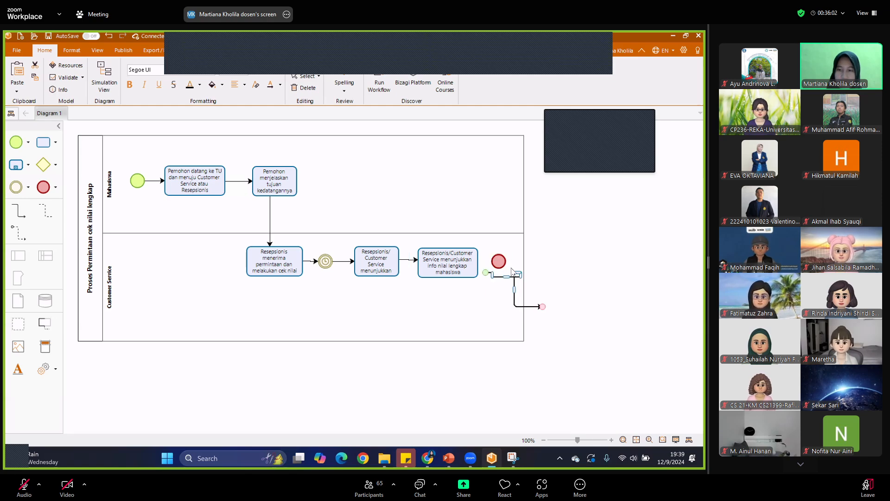
key("Delete")
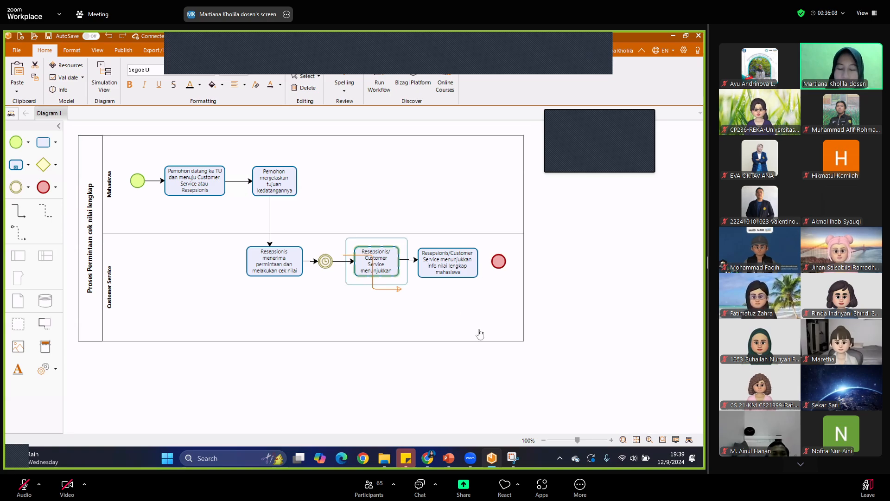
- Connect the last Customer Service task to the end event with a sequence flow
left_click_drag(455, 298, 494, 264)
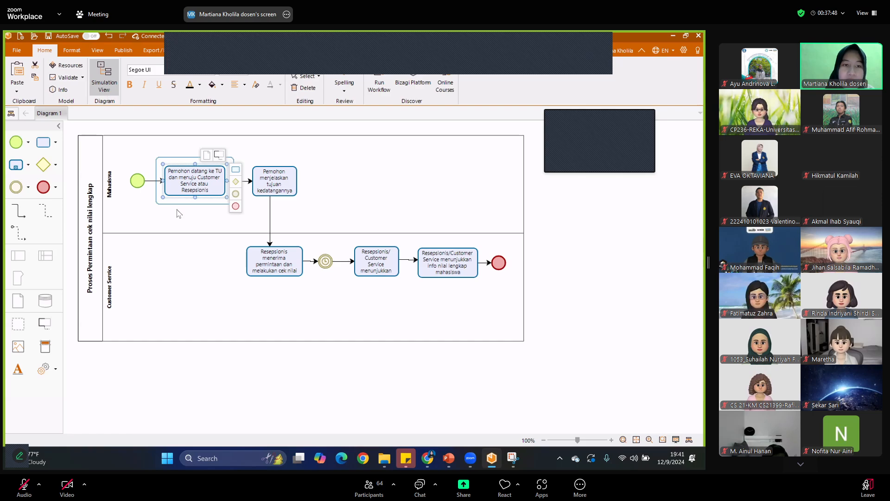
- Open the diagram in Simulation View and switch the simulation level to Time Analysis
left_click(106, 90)
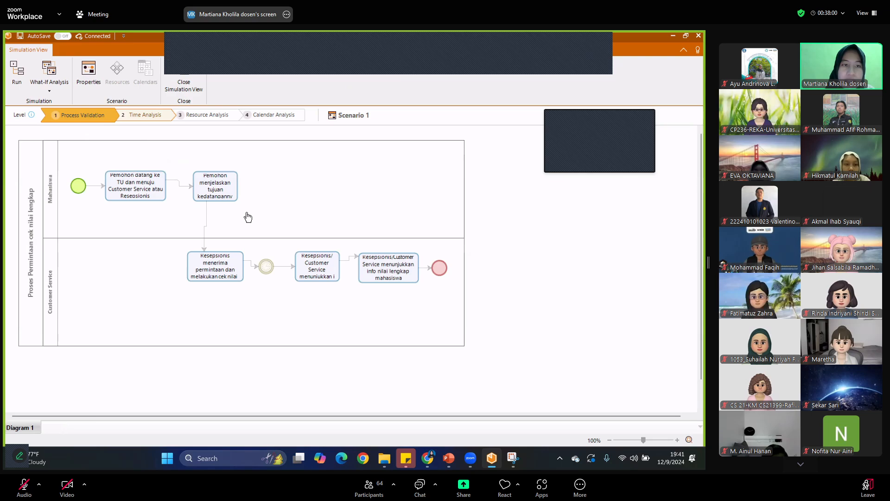
left_click(144, 115)
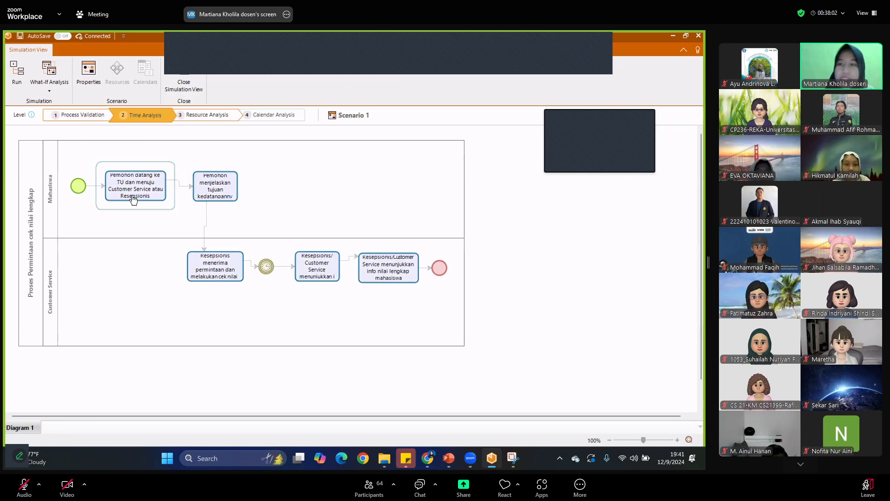
left_click(133, 199)
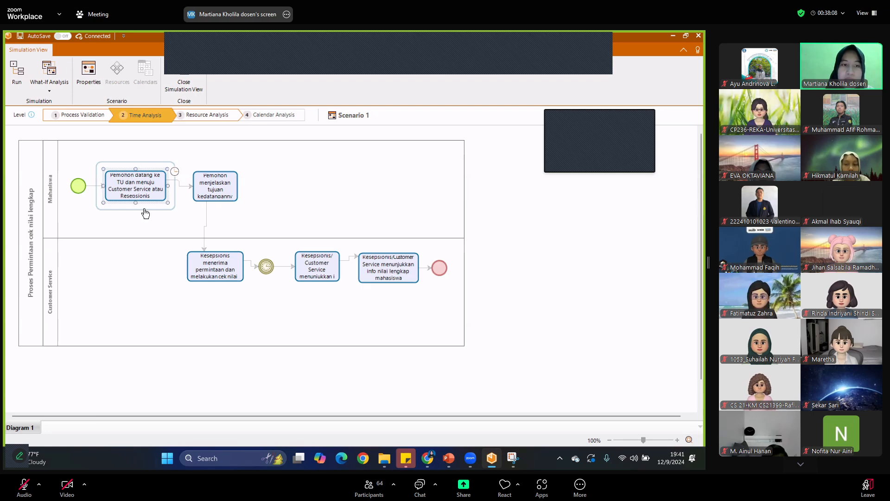
- Set the maximum arrival count of the Mahasiswa start event to 5
left_click(79, 188)
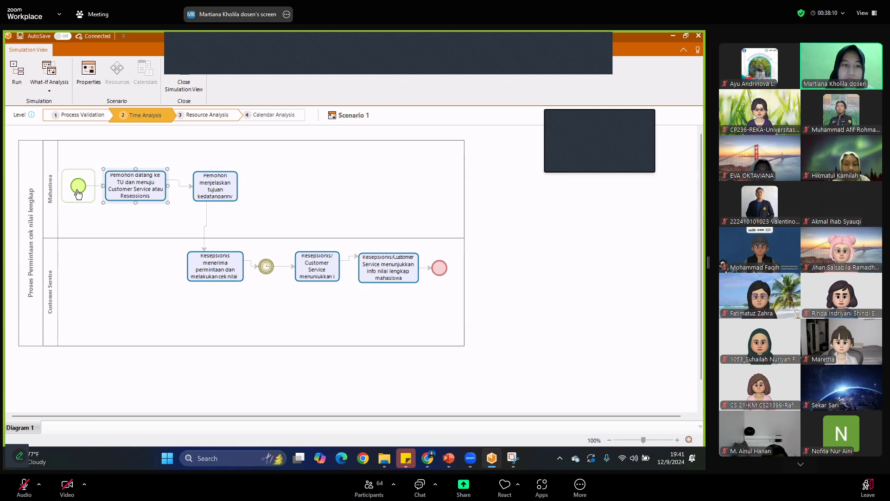
left_click(81, 188)
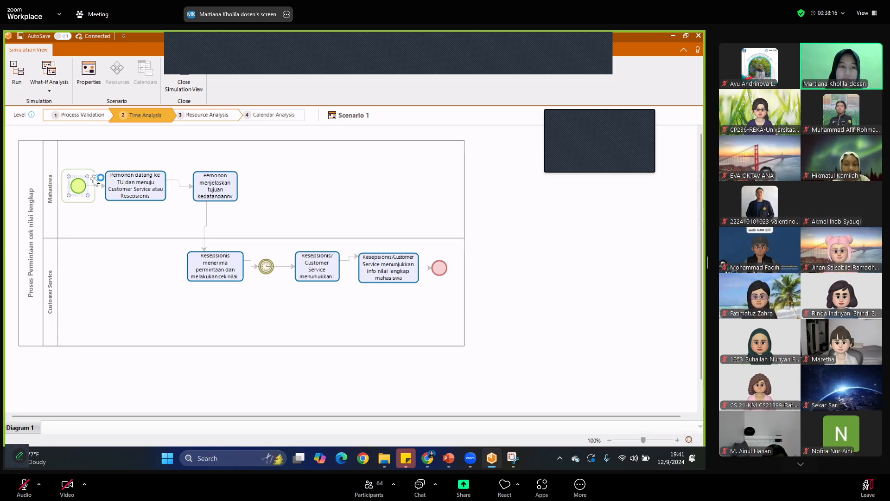
left_click(95, 179)
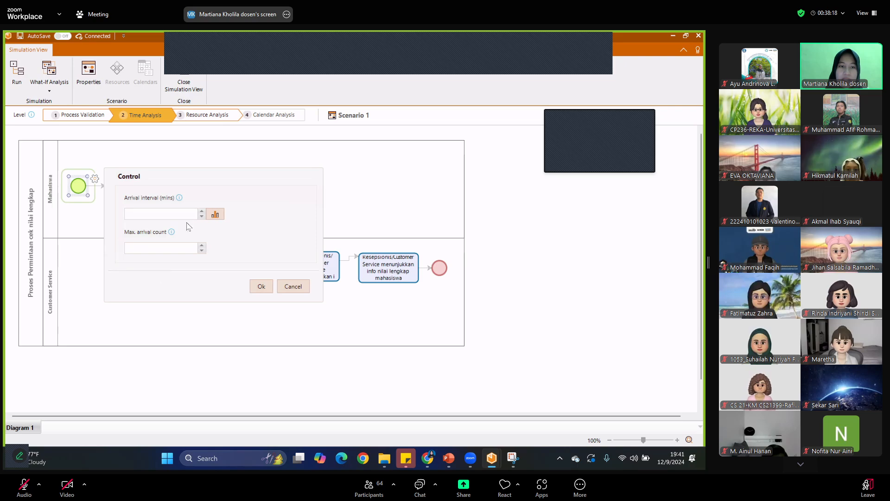
left_click(163, 250)
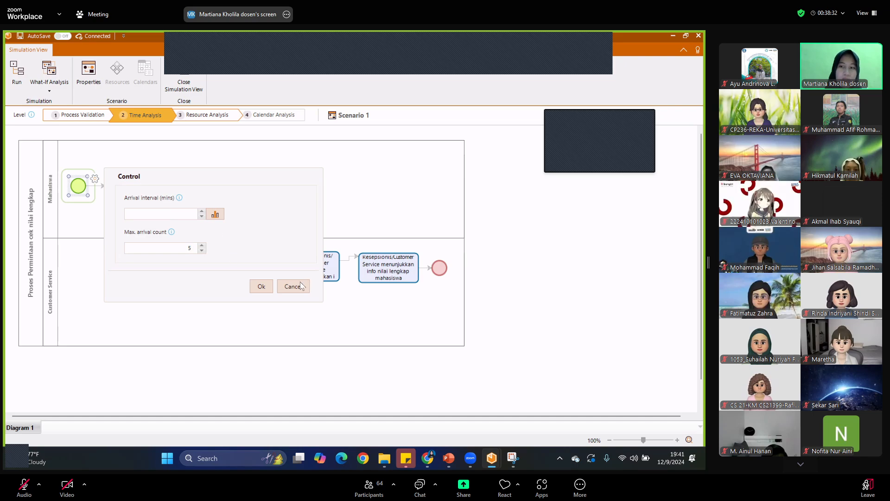
left_click(262, 286)
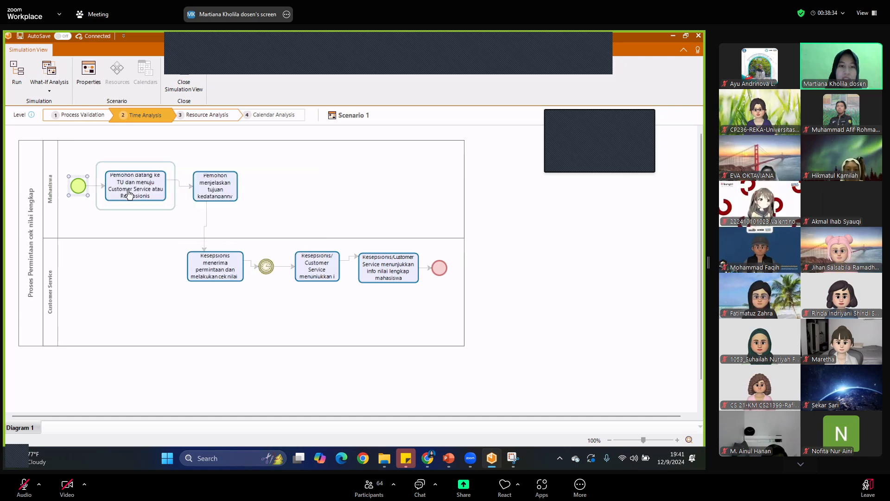
- Set the processing time in minutes for the first Mahasiswa task, "Pemohon datang ke TU dan menuju Customer Service atau Resepsionis"
left_click(150, 191)
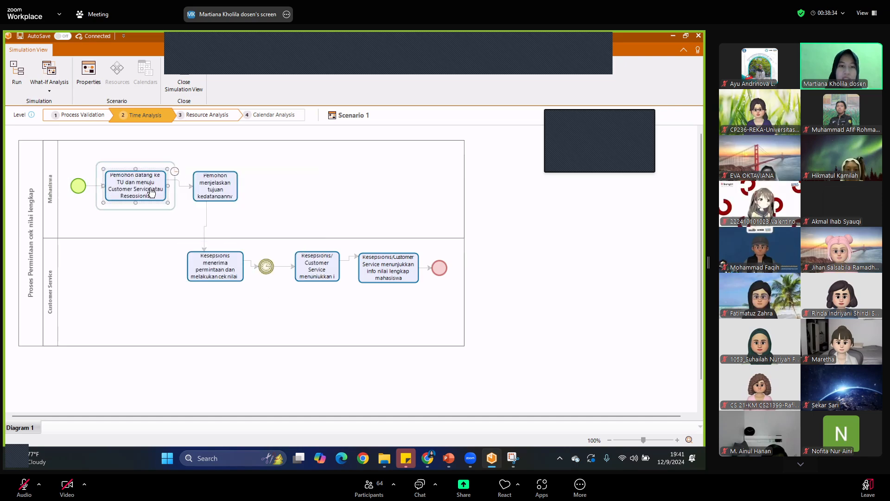
left_click(175, 172)
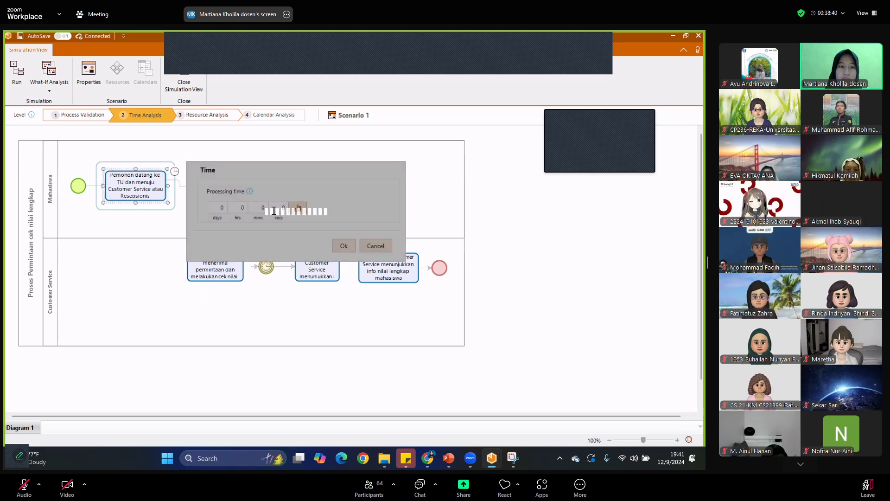
left_click(265, 208)
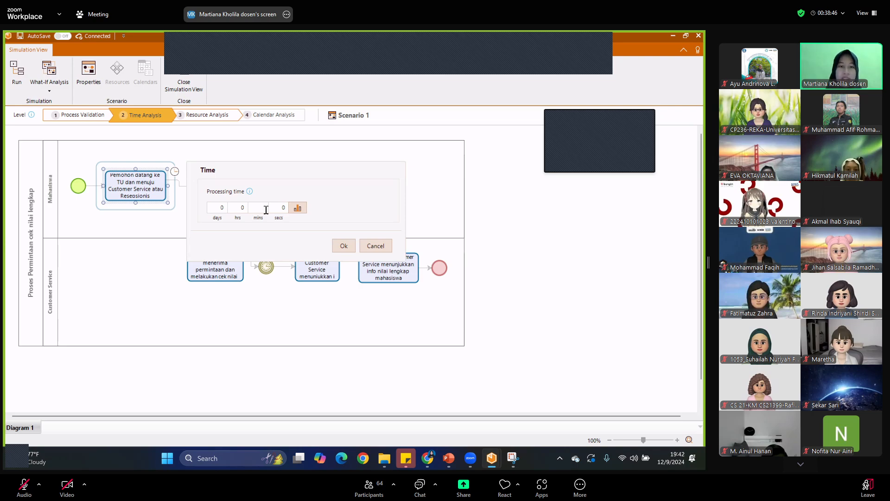
left_click(344, 245)
- Set the processing time in minutes for the second Mahasiswa task, "Pemohon menjelaskan tujuan kedatangannya"
left_click(245, 175)
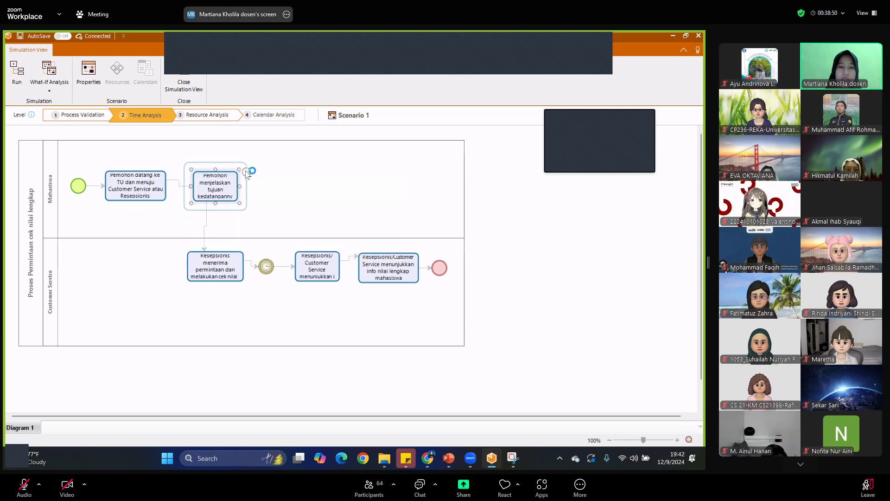
left_click(246, 172)
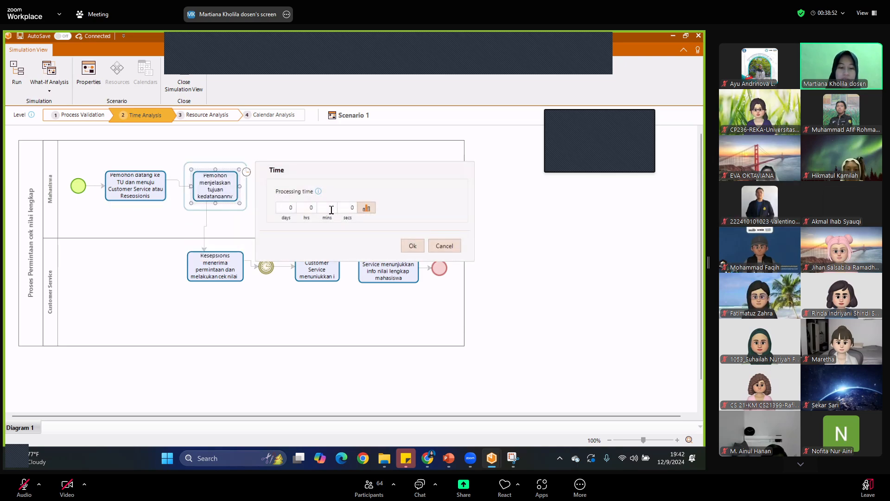
left_click(409, 246)
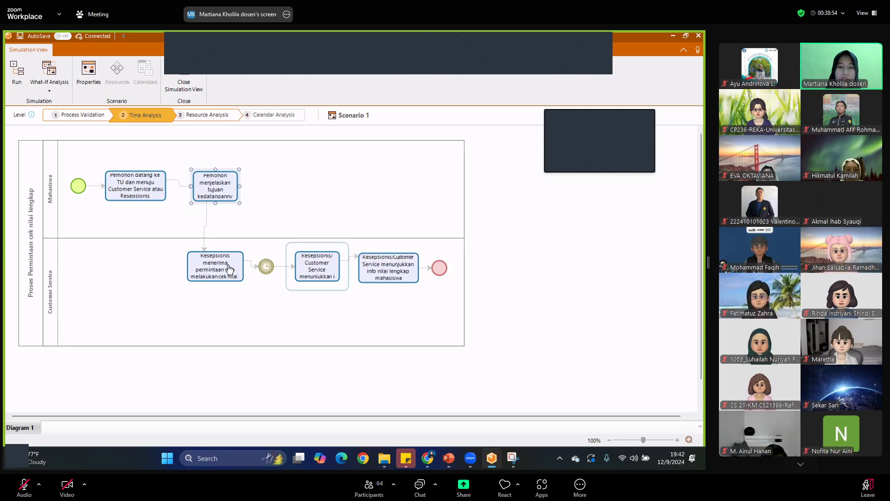
- Set the processing time in minutes for the first Customer Service task, "Resepsionis menerima permintaan dan melakukan cek nilai"
left_click(241, 258)
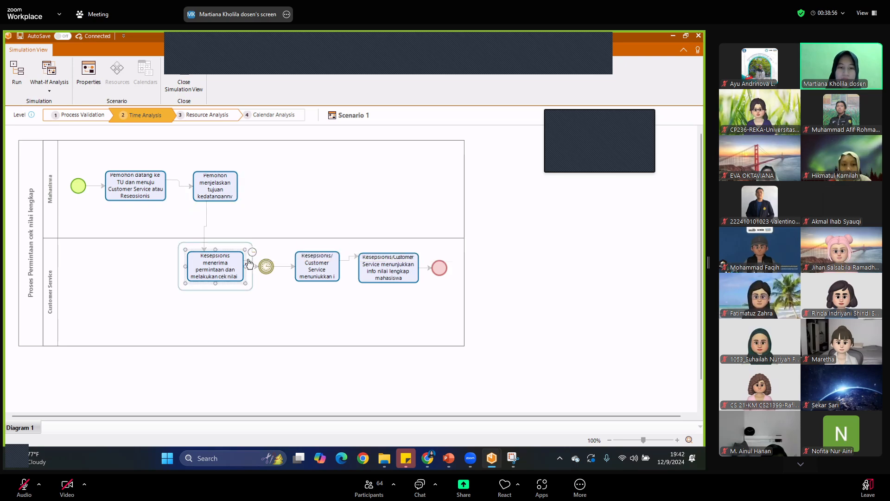
left_click(252, 252)
left_click(339, 289)
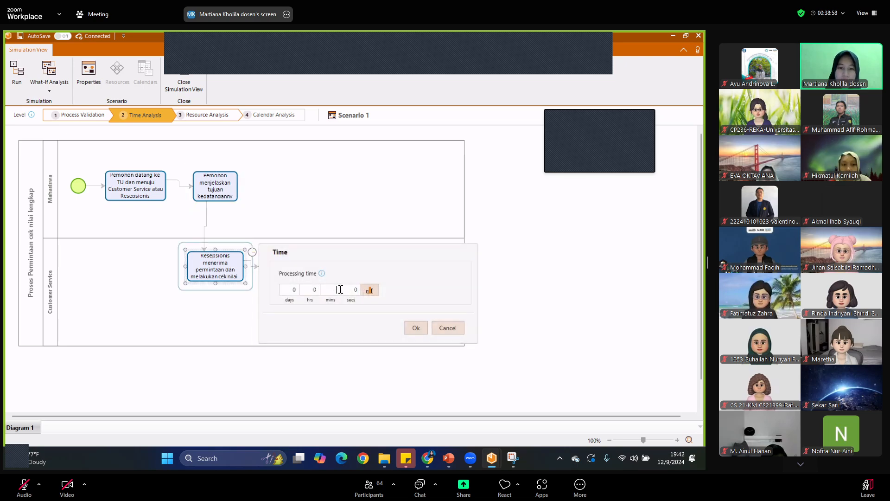
key("BackSpace")
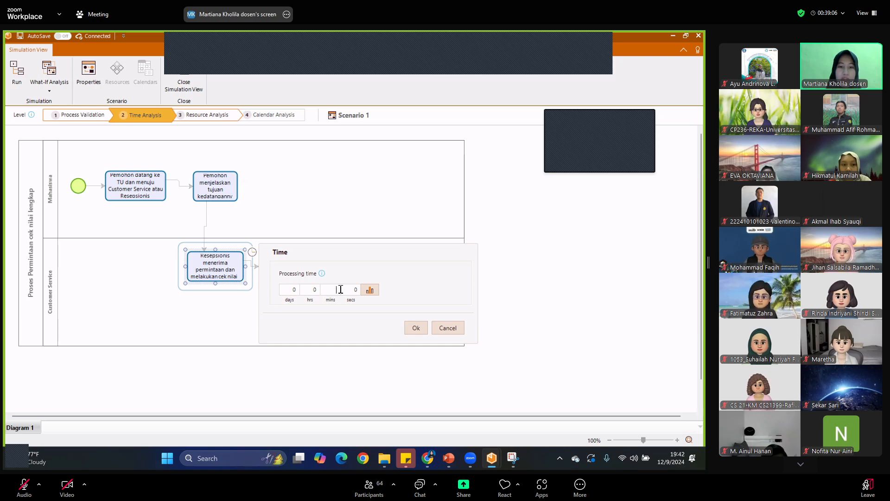
left_click(415, 327)
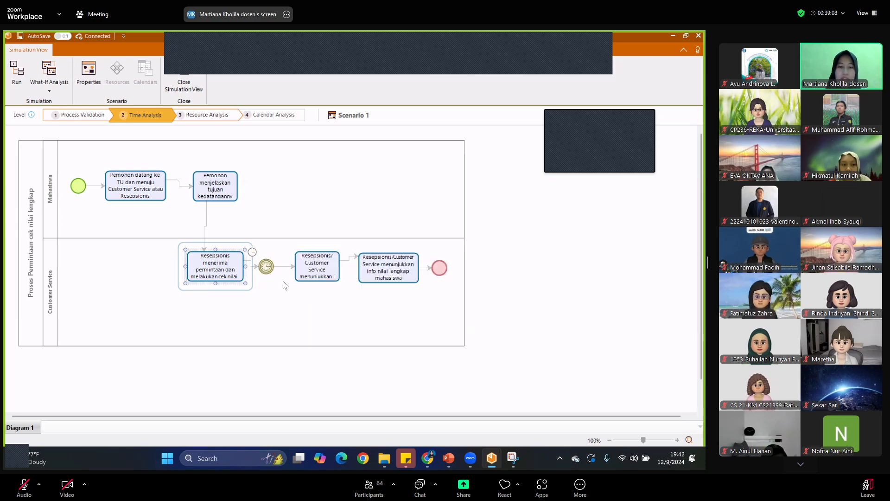
- Set the arrival interval of the Customer Service lane's intermediate timer event to 10 minutes
left_click(266, 268)
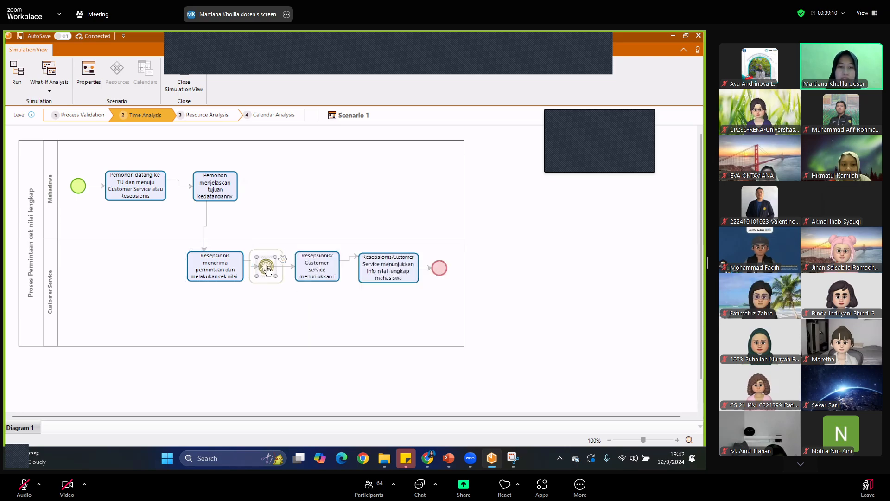
left_click(283, 258)
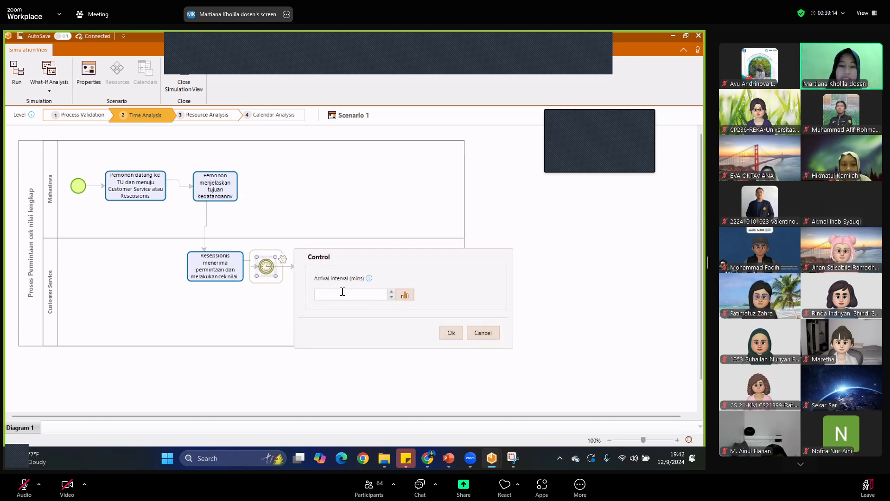
type("10")
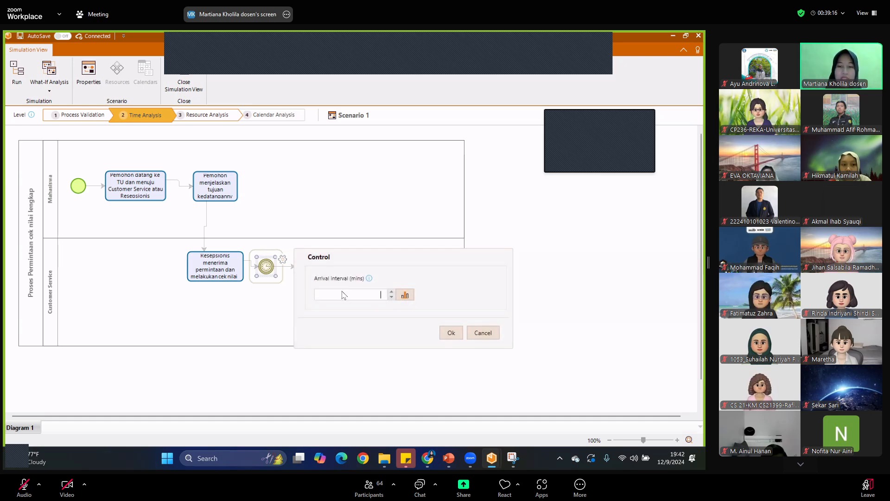
left_click(454, 336)
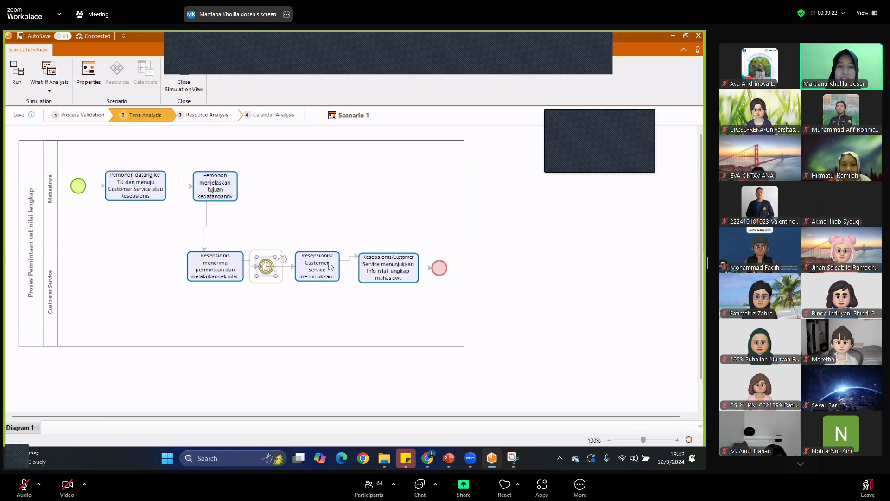
- Set the processing time of the Customer Service task directly after the timer event to 2 minutes
left_click(351, 254)
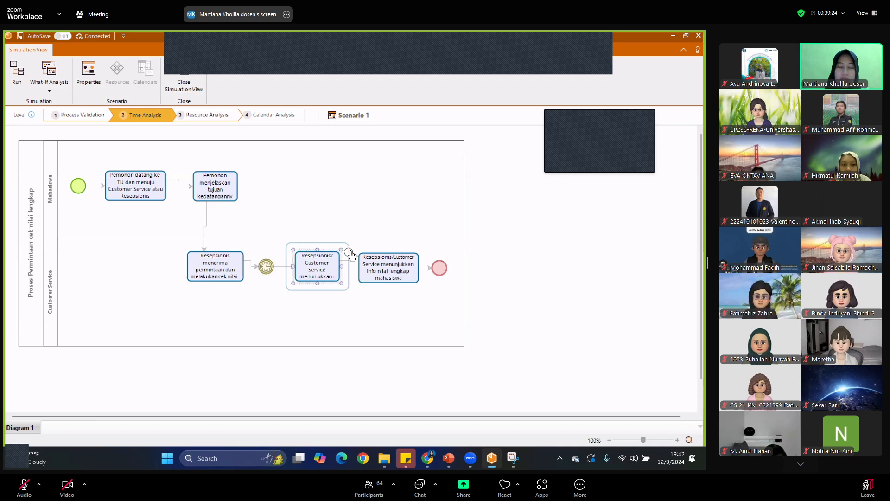
left_click(342, 270)
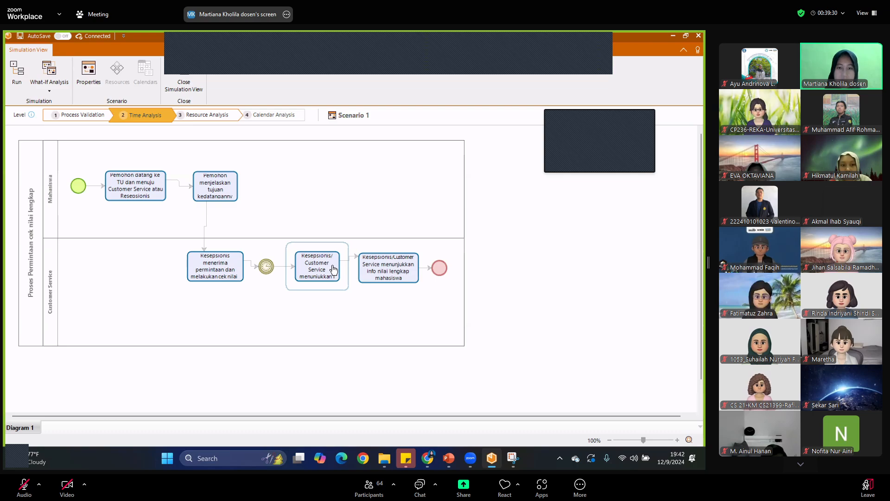
left_click(332, 269)
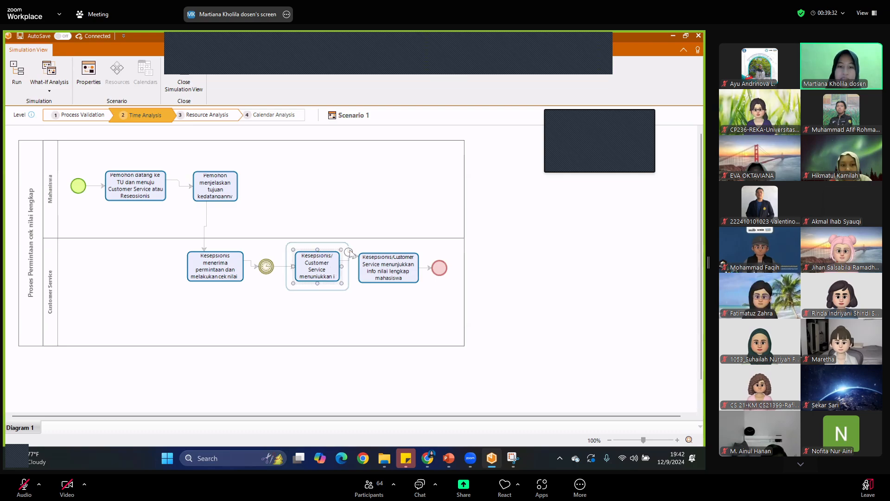
left_click(349, 253)
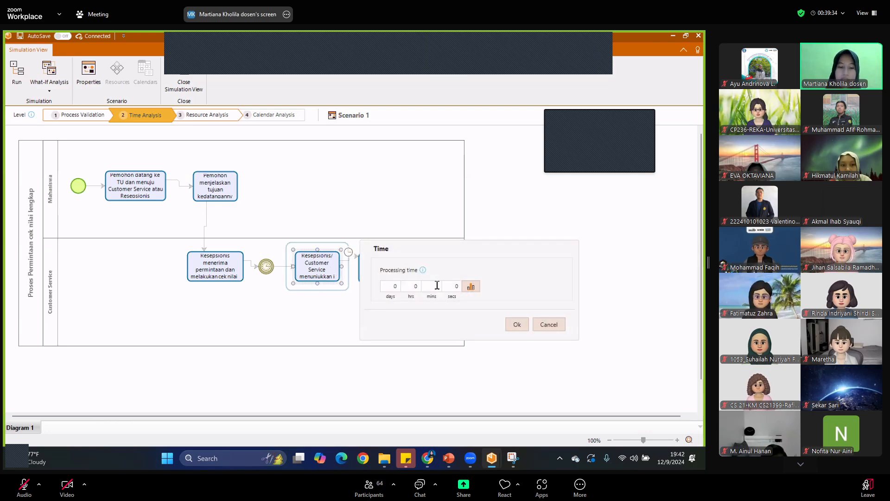
type("2")
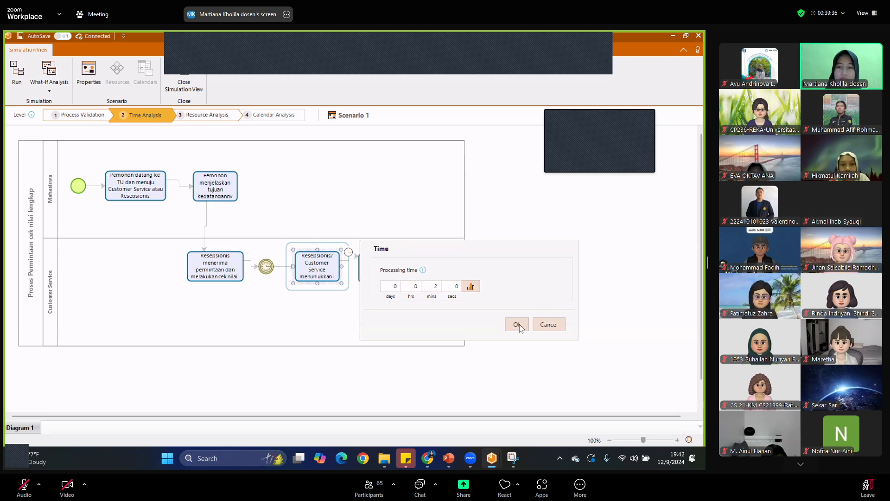
left_click(517, 325)
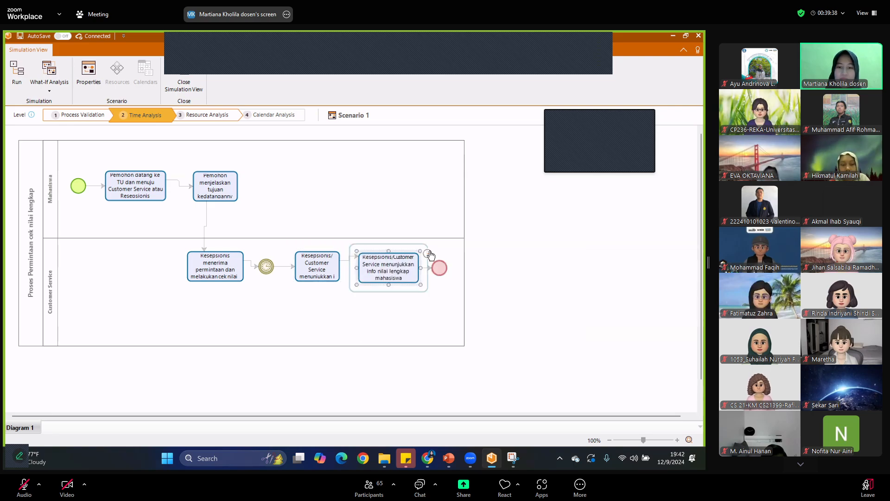
- Set the processing time of the last Customer Service task, "Resepsionis/Customer Service menunjukkan info nilai lengkap mahasiswa", to 2 minutes
left_click(427, 253)
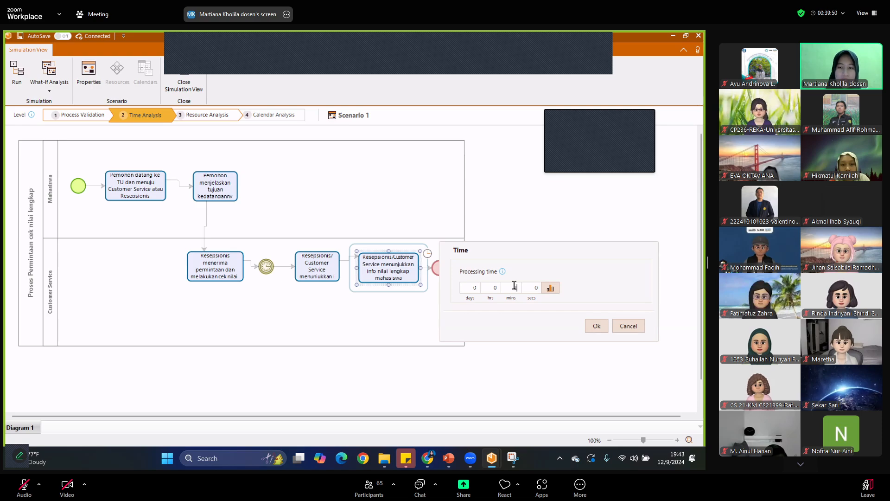
type("2")
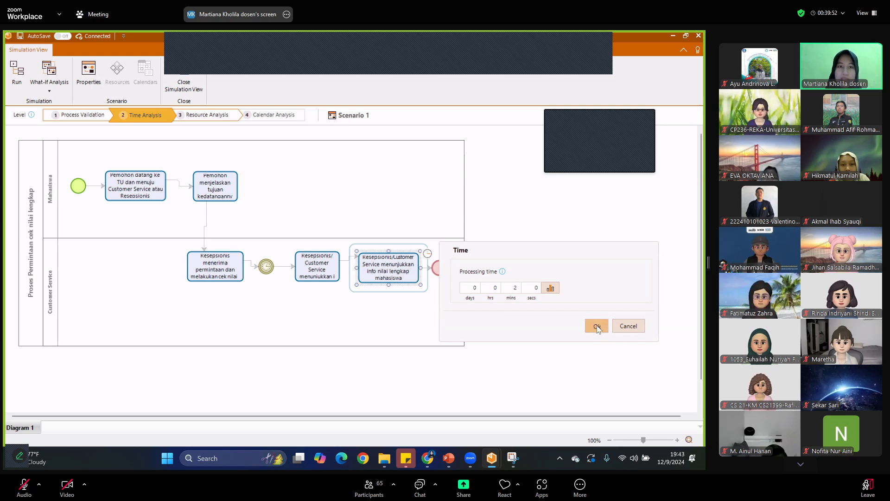
left_click(596, 325)
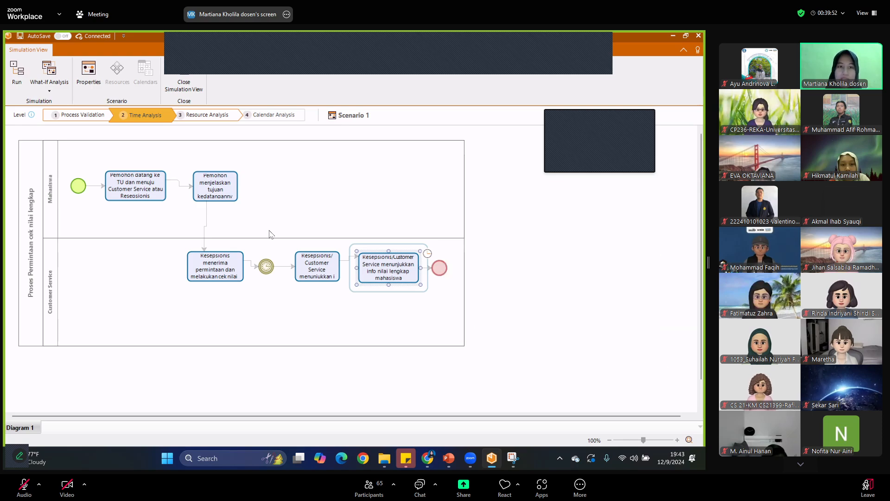
- Switch the simulation level to Resource Analysis and check the first Mahasiswa task's resource selection and the scenario properties
left_click(207, 119)
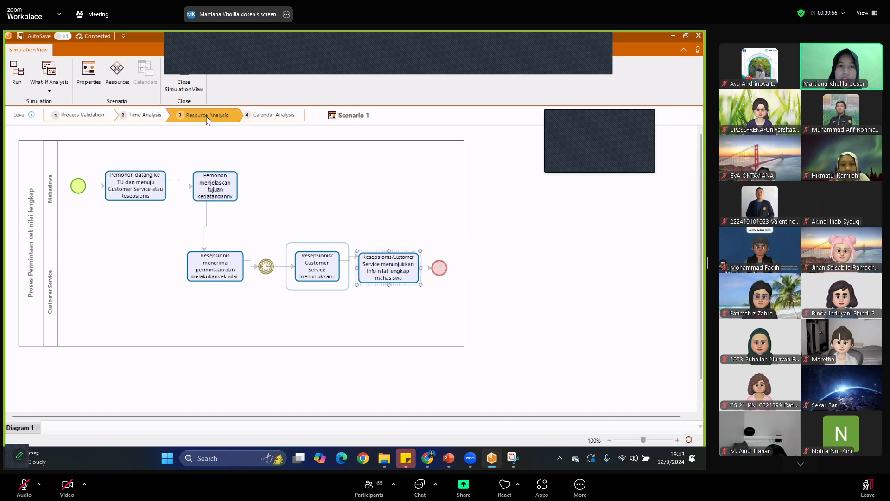
left_click(147, 193)
left_click(78, 186)
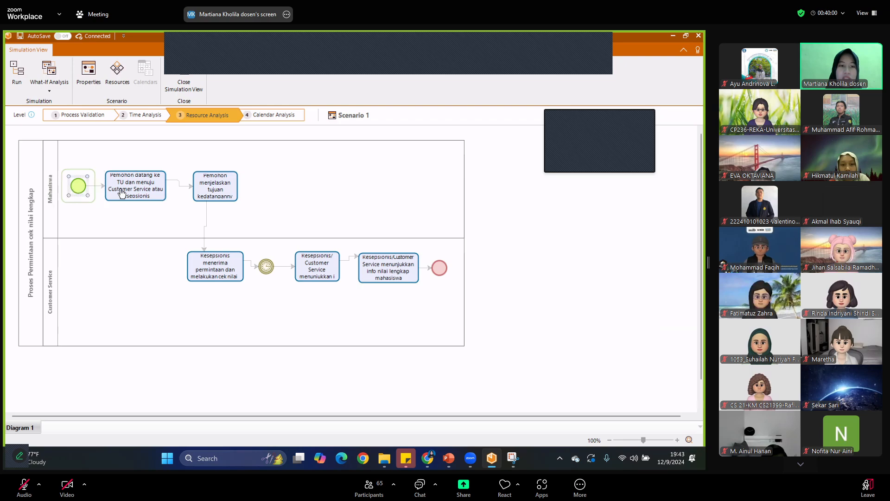
left_click(121, 194)
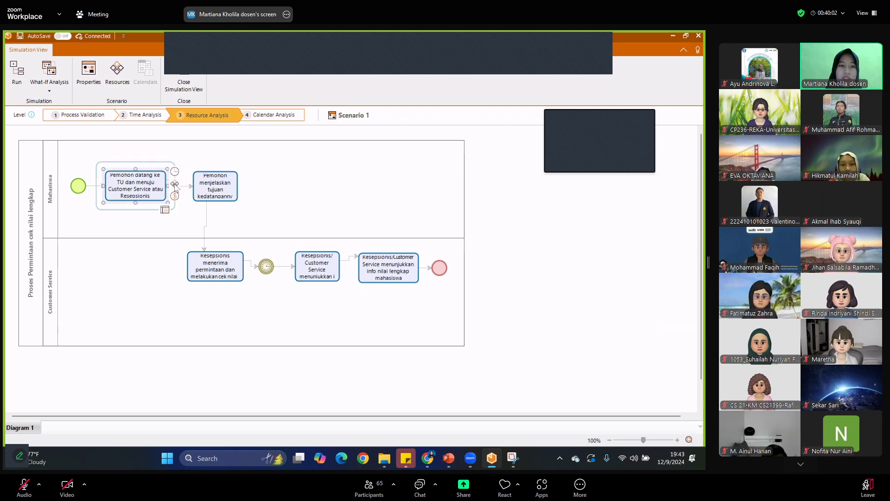
left_click(175, 184)
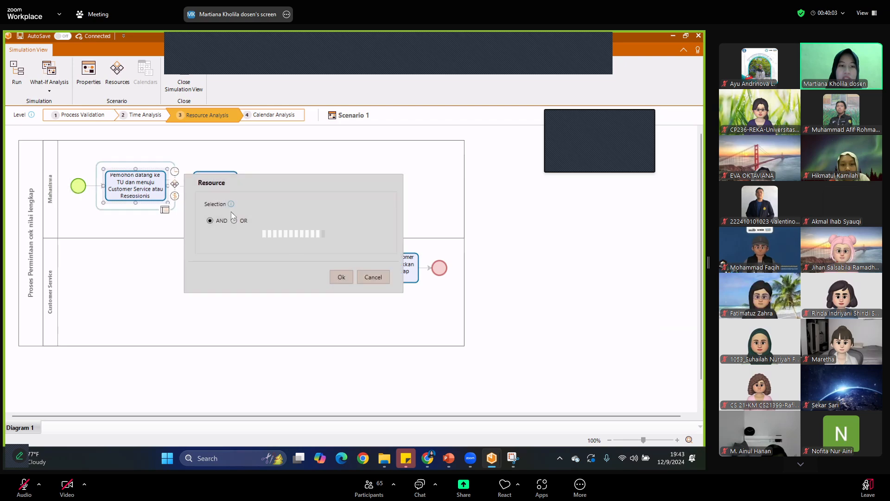
left_click(343, 277)
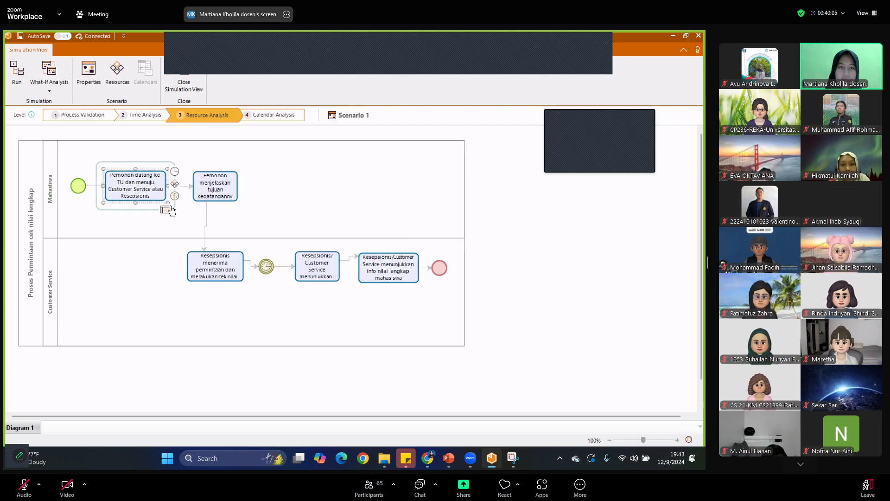
left_click(90, 84)
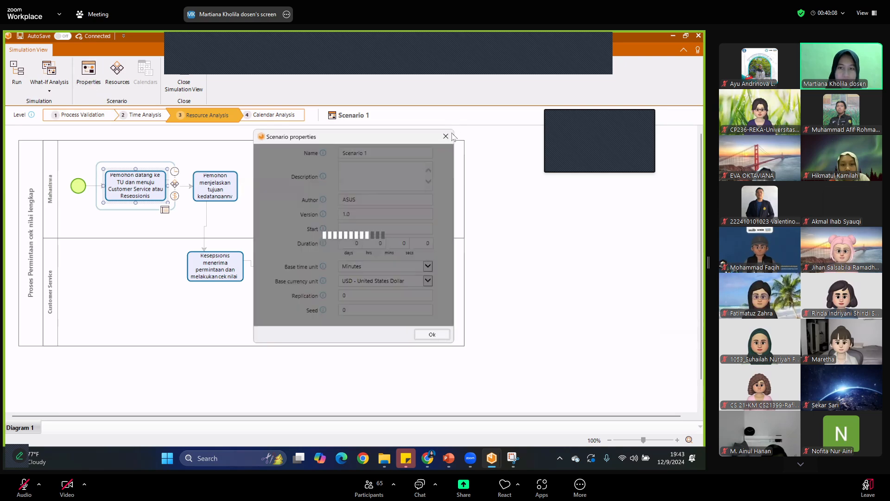
- Add a new model resource named Mahasiswa with the type Role to the scenario's resources
left_click(119, 77)
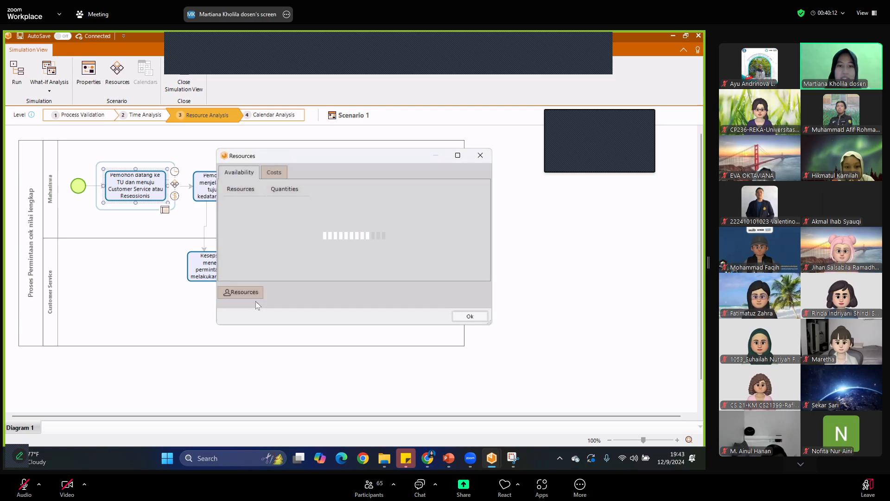
left_click(253, 294)
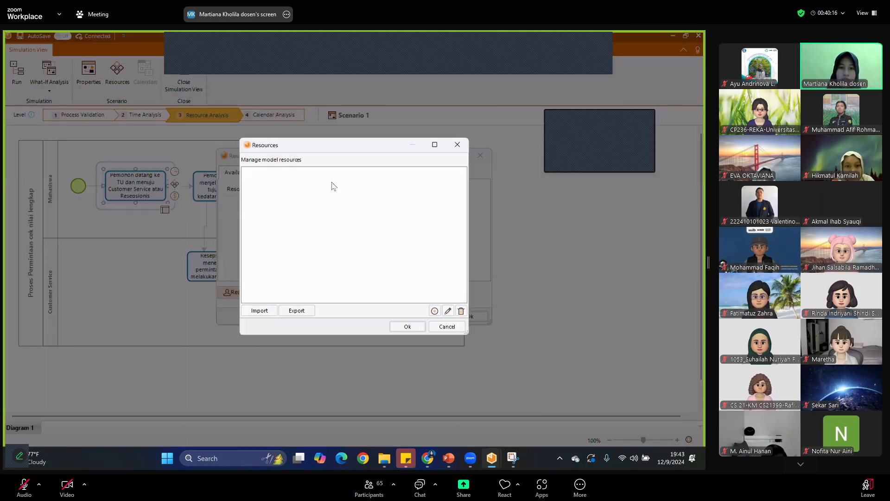
left_click(434, 311)
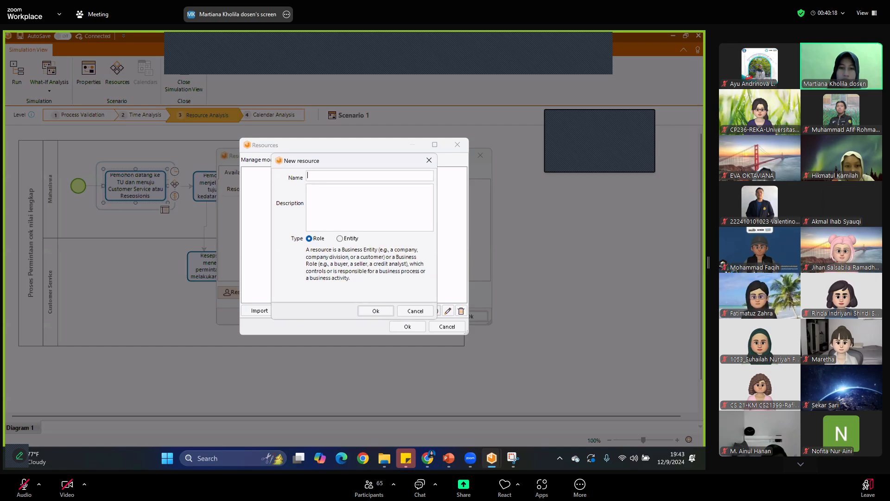
type("Mahasi")
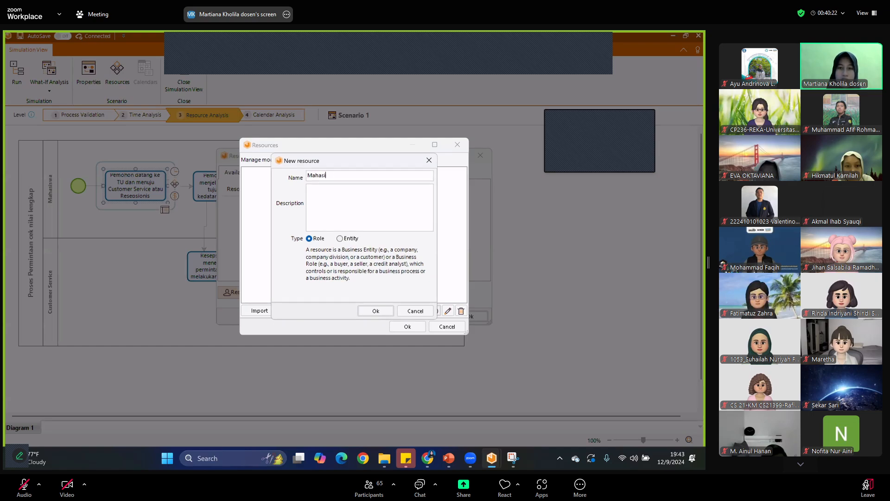
type("swa")
left_click(374, 312)
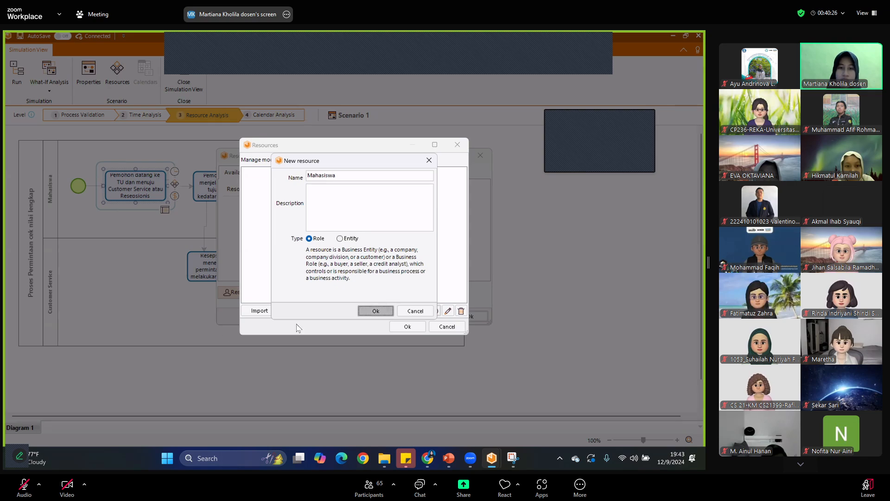
- Add a second resource named Customer Service with the type Role and save the model resource list
left_click(434, 311)
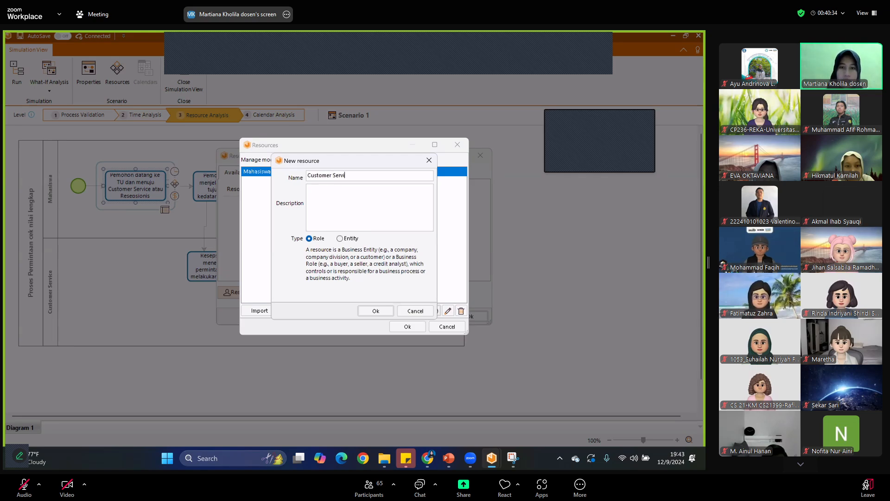
type("Customer Service")
left_click(375, 311)
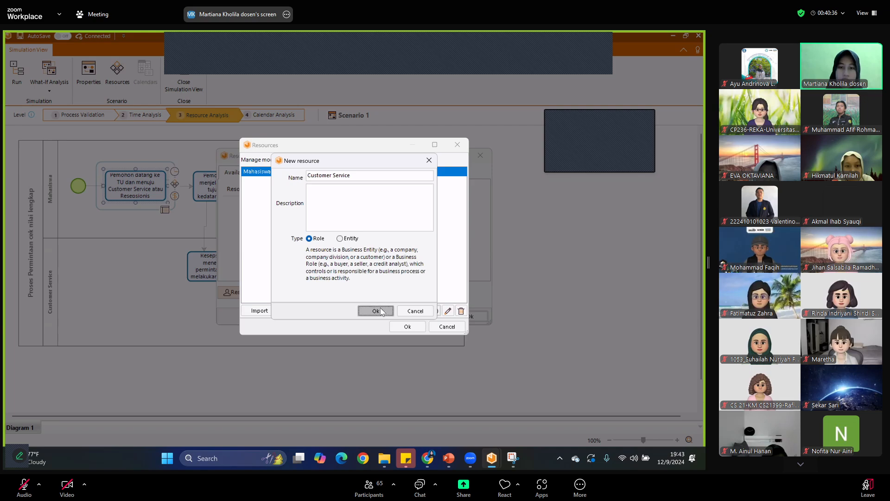
left_click(406, 326)
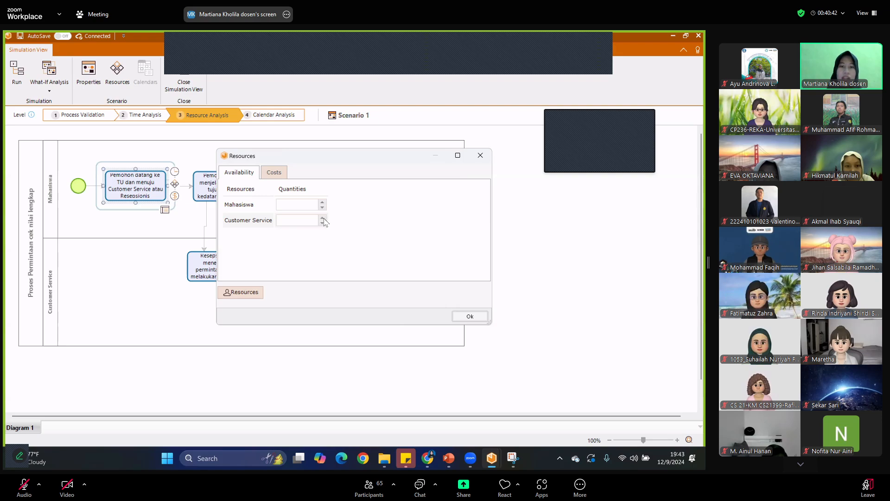
- Set the available quantity of the Mahasiswa resource to 1 and specify the quantity for Customer Service
left_click(322, 202)
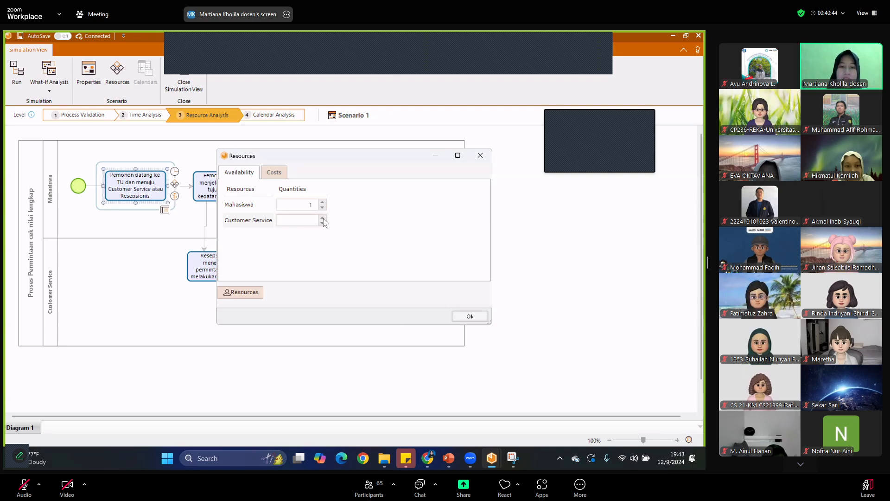
left_click(322, 218)
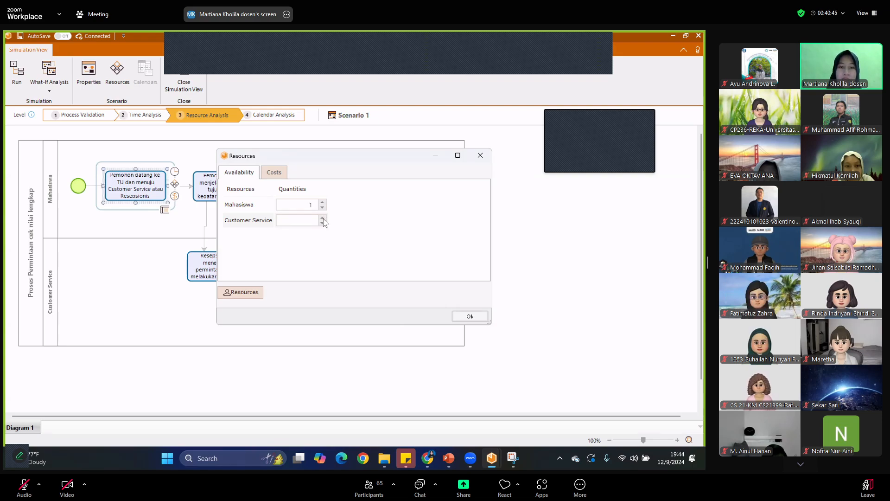
left_click(473, 322)
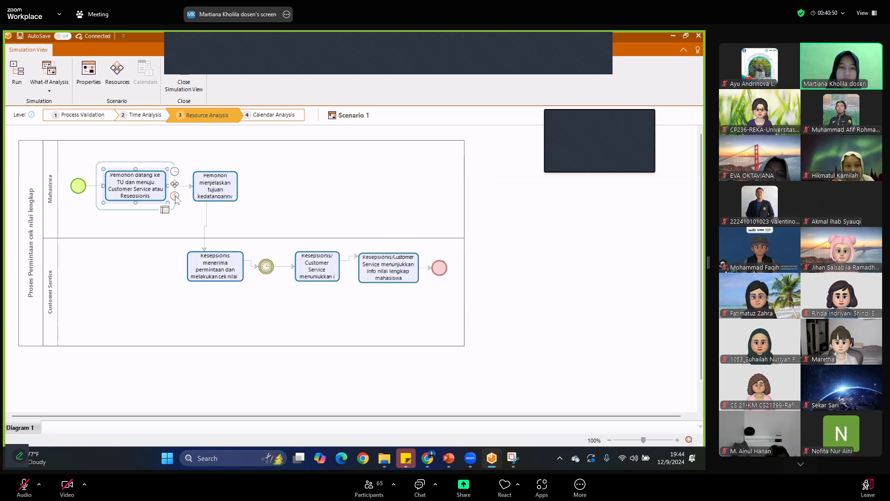
- Review the first Mahasiswa task's activity cost and full parameters, and assign the Mahasiswa resource to it
left_click(175, 196)
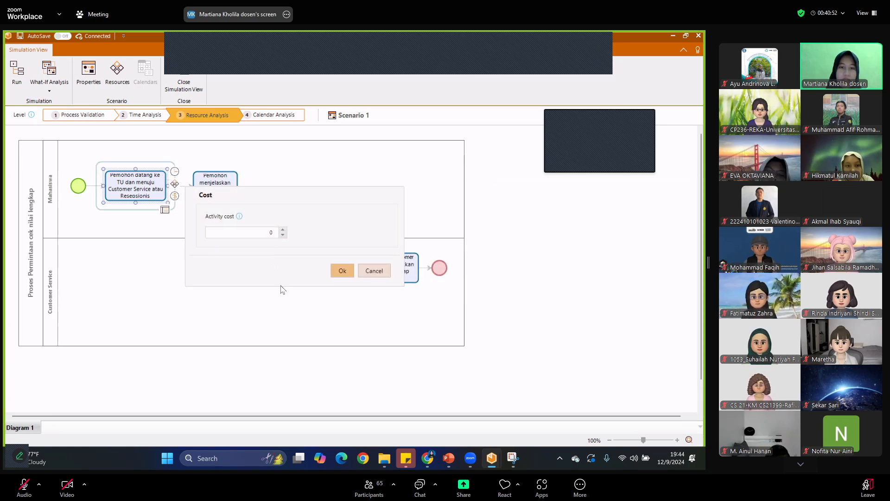
left_click(342, 270)
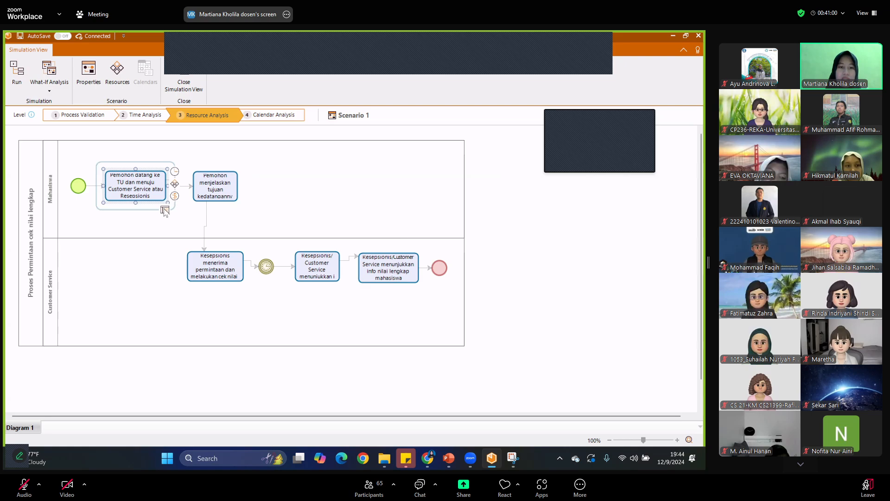
left_click(164, 210)
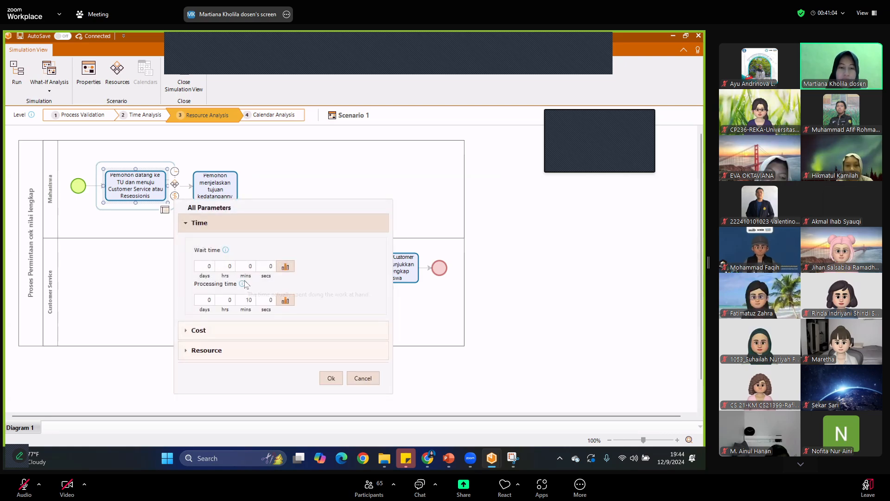
mouse_move(245, 284)
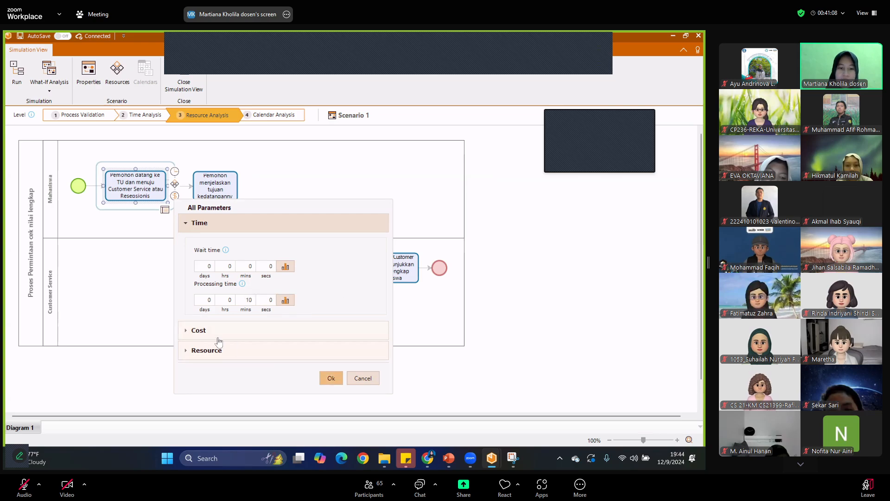
left_click(200, 332)
left_click(207, 315)
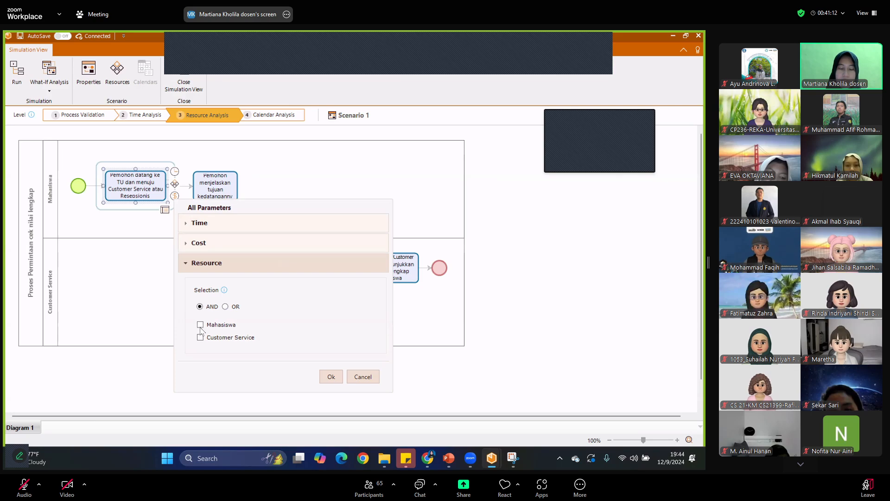
left_click(200, 324)
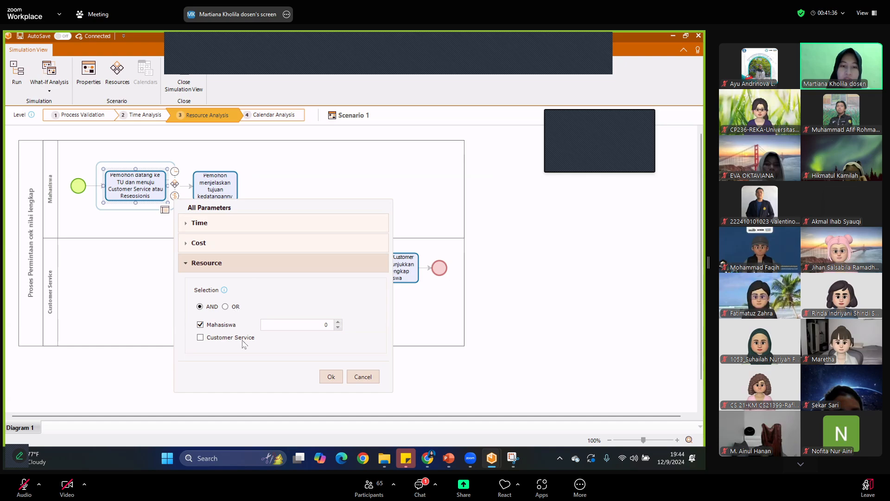
left_click(331, 376)
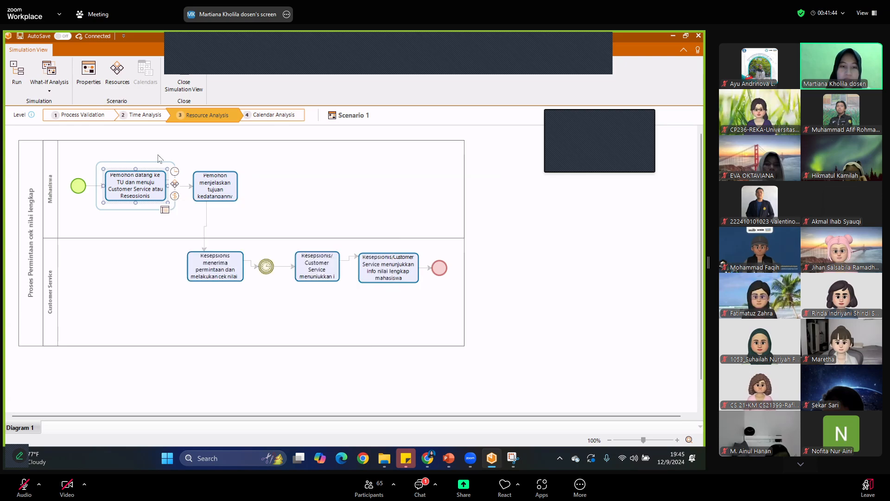
- Assign the Mahasiswa resource to the second task in the Mahasiswa lane and raise its required quantity
left_click(222, 188)
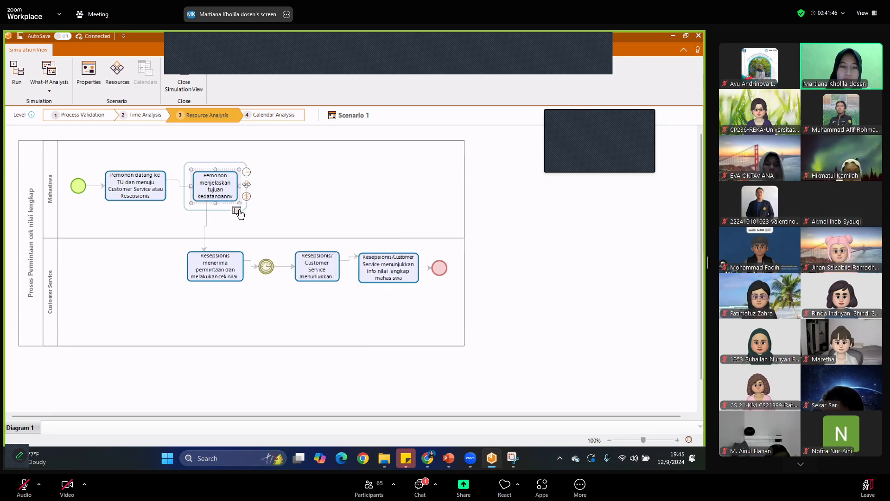
left_click(247, 185)
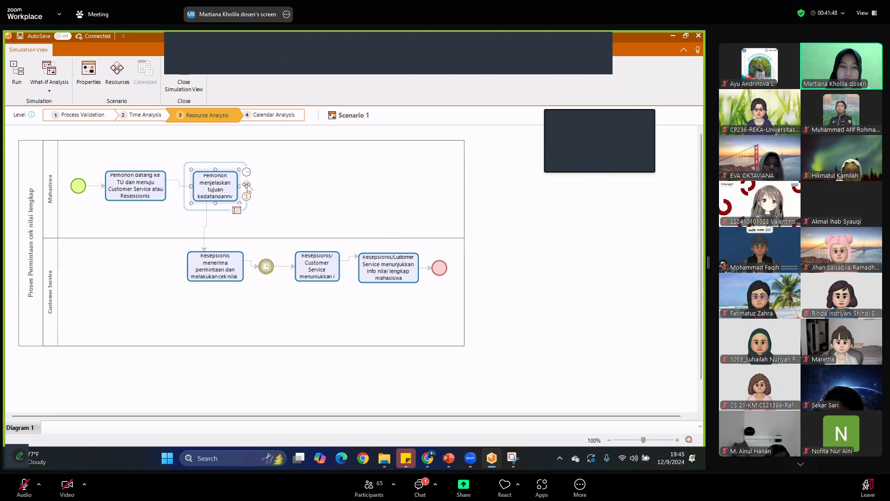
left_click(284, 239)
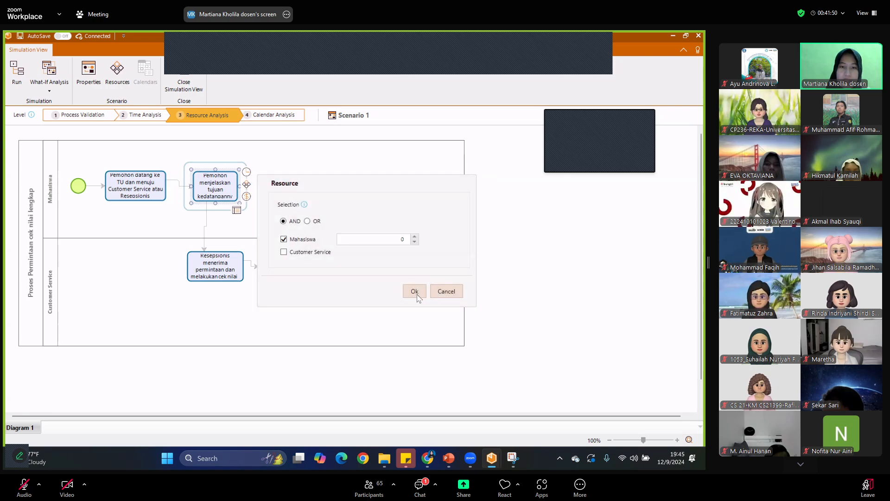
left_click(414, 236)
key("Return")
- Raise the required Mahasiswa quantity on the first task, "Pemohon datang ke TU dan menuju Customer Service atau Resepsionis"
left_click(142, 192)
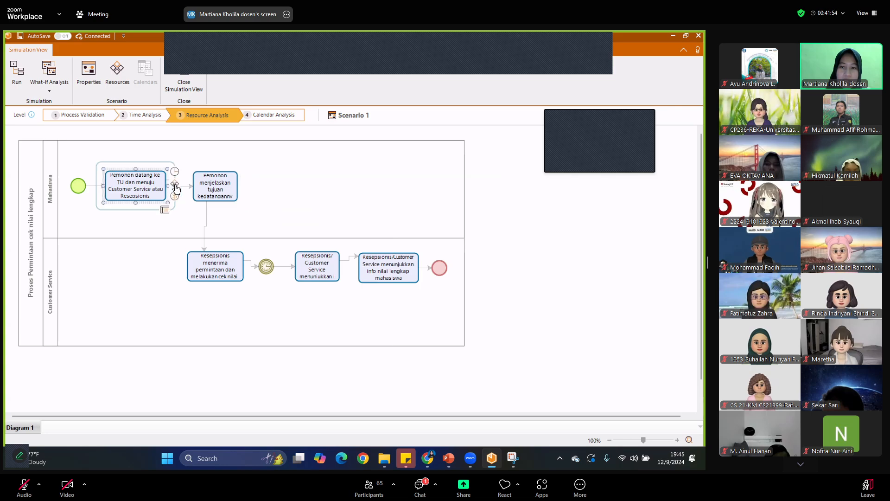
left_click(175, 185)
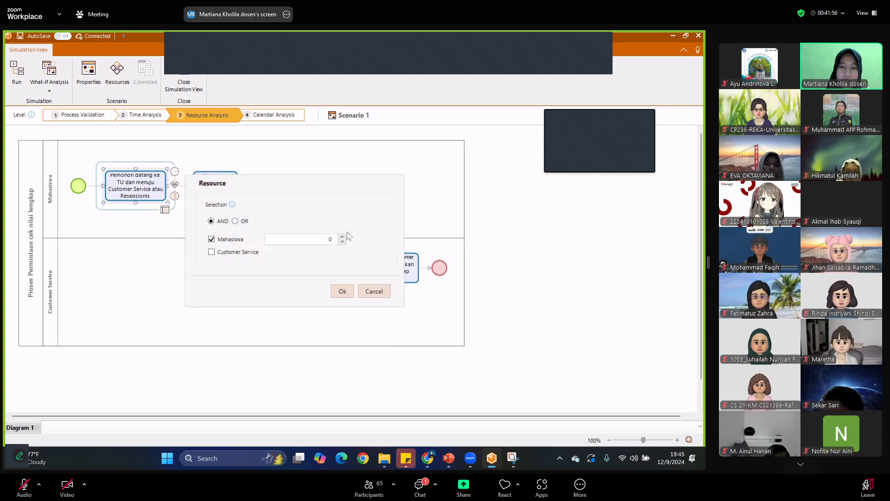
left_click(343, 236)
left_click(342, 291)
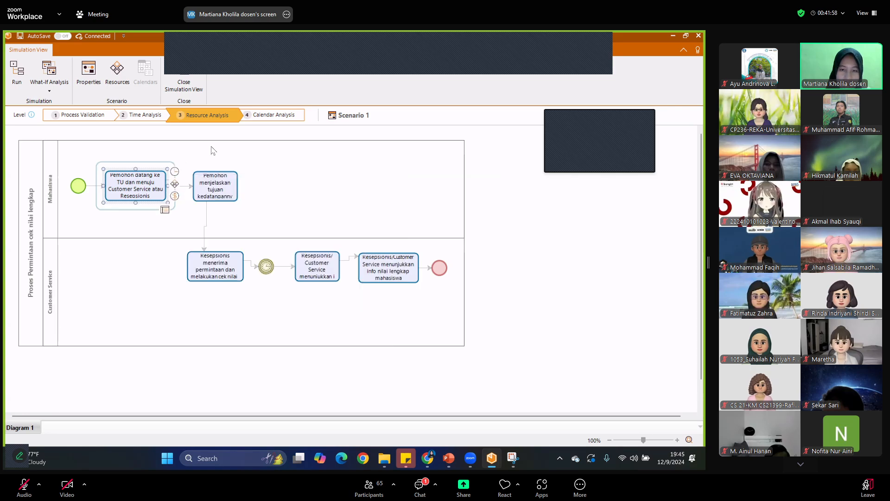
- Check the activity cost of the second task in the Mahasiswa lane
left_click(233, 191)
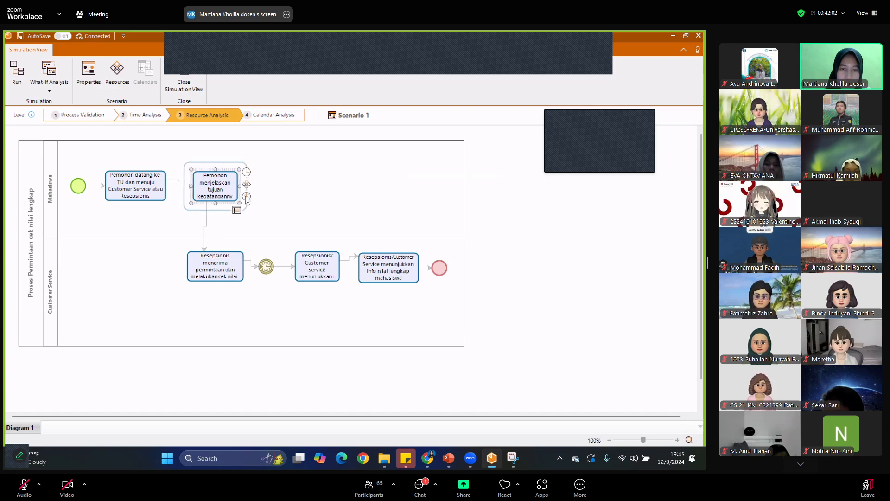
left_click(246, 197)
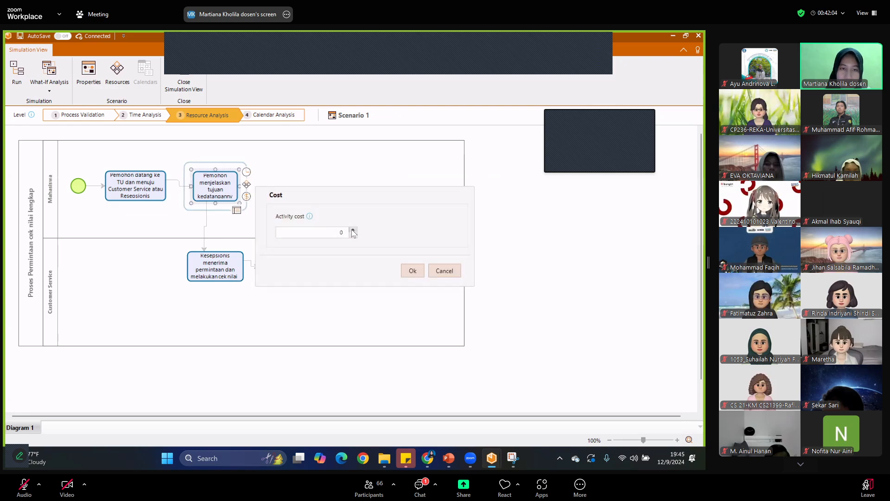
left_click(418, 273)
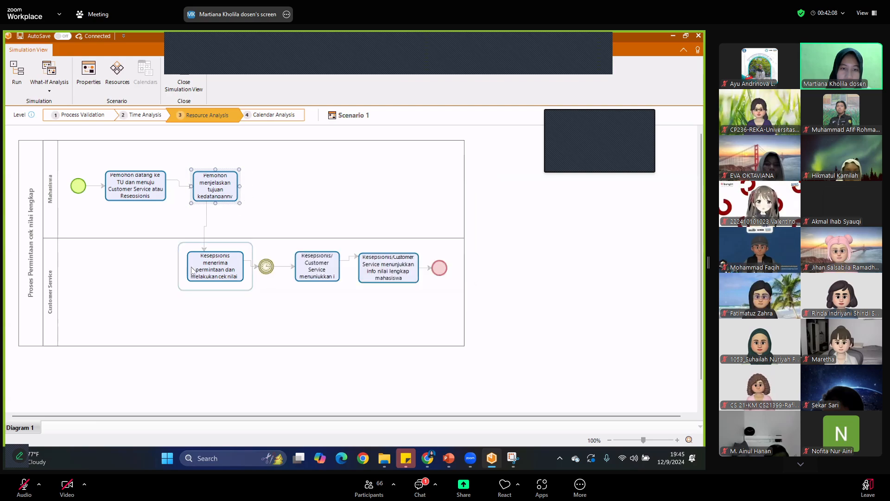
- Set the activity cost of the first Customer Service task, "Resepsionis menerima permintaan dan melakukan cek nilai", to 0.05
left_click(191, 270)
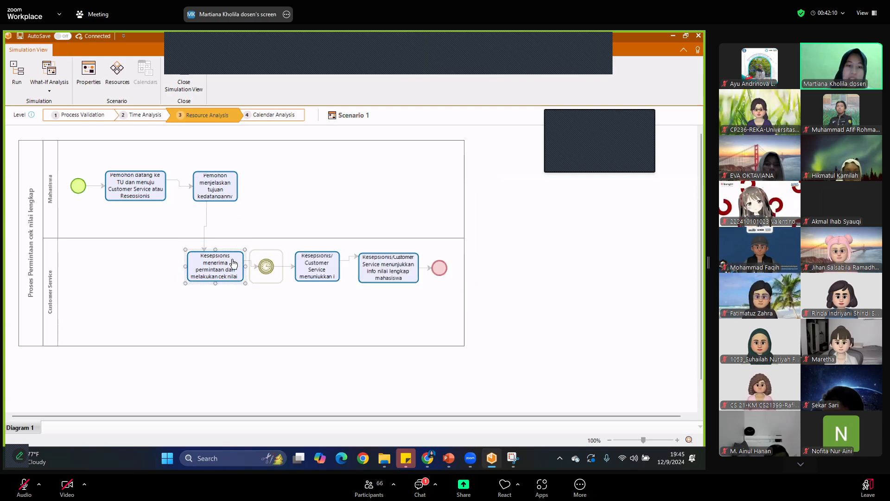
mouse_move(257, 273)
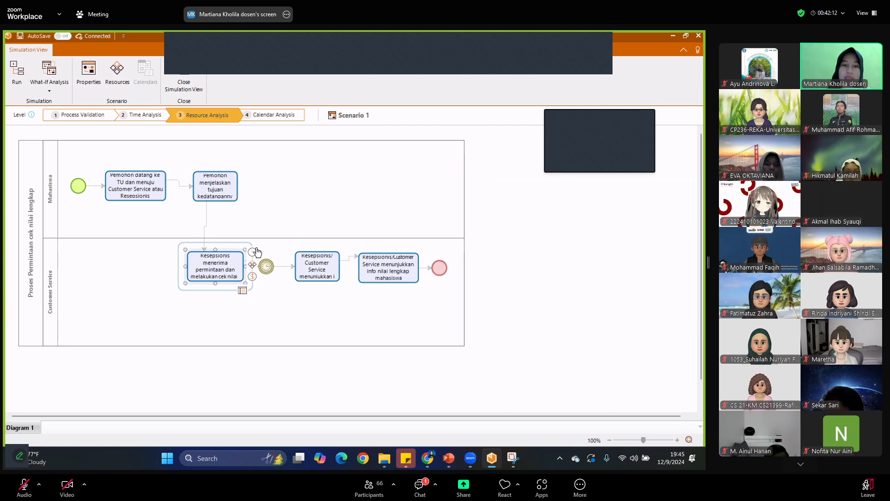
left_click(252, 276)
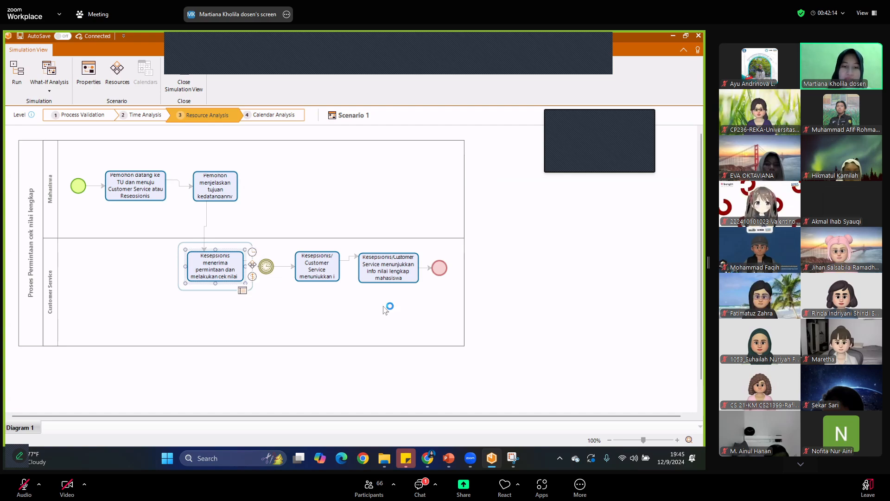
left_click(357, 309)
left_click(356, 308)
left_click(357, 308)
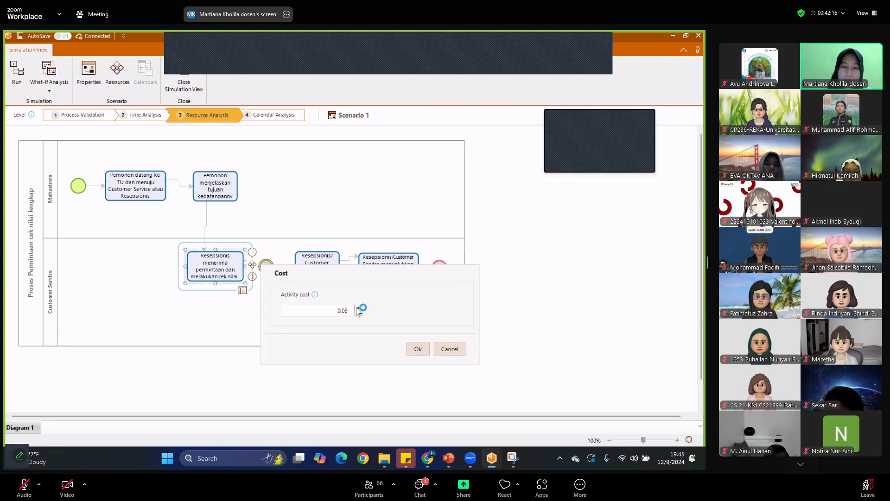
left_click(418, 348)
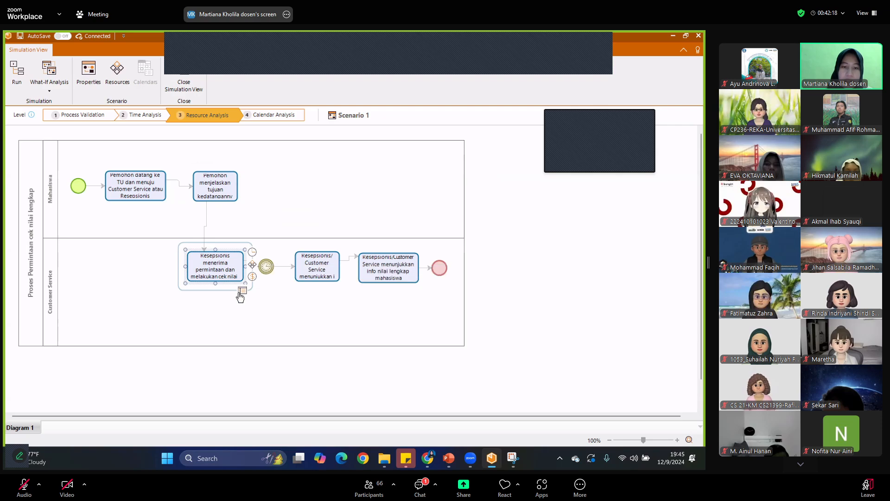
- Assign the Customer Service resource with a quantity of 2 to the first task in the Customer Service lane
left_click(241, 291)
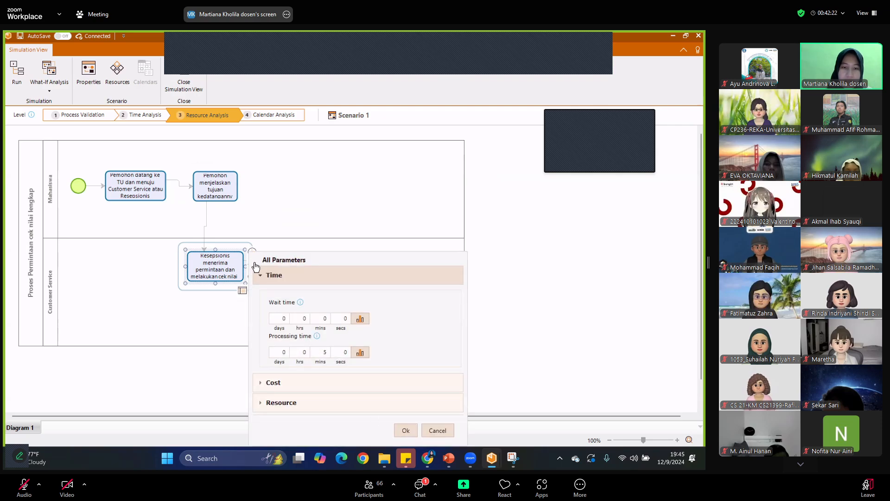
left_click(406, 430)
left_click(253, 265)
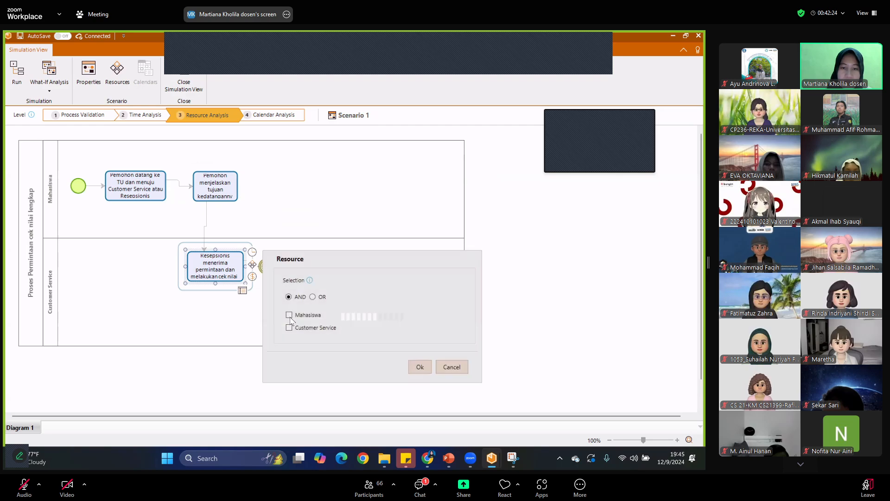
left_click(347, 329)
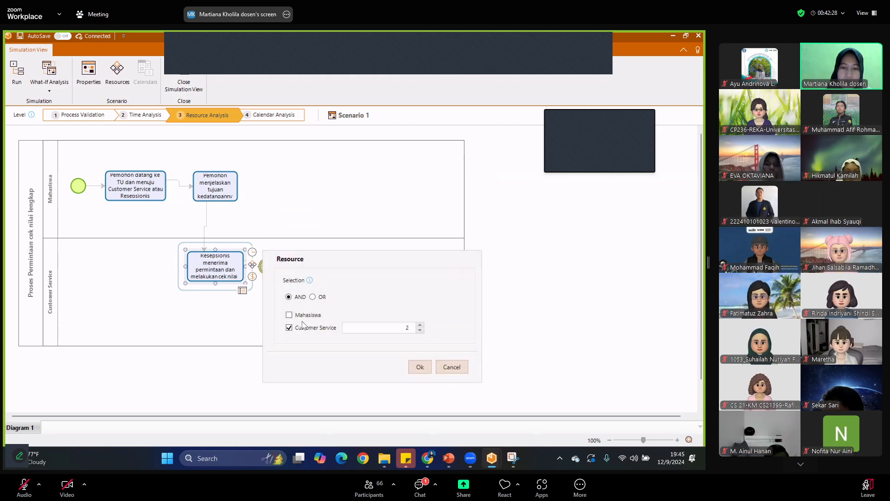
left_click(427, 367)
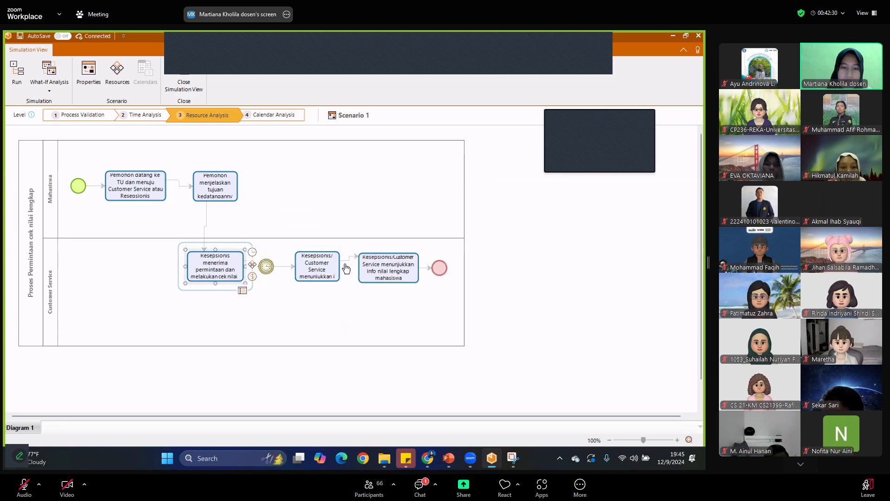
- Check the arrival interval of the timer event in the Customer Service lane
left_click(265, 268)
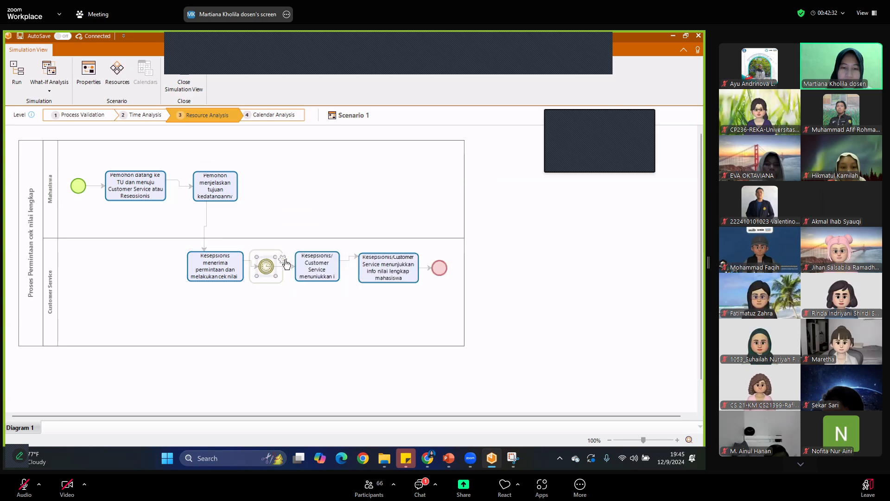
left_click(282, 259)
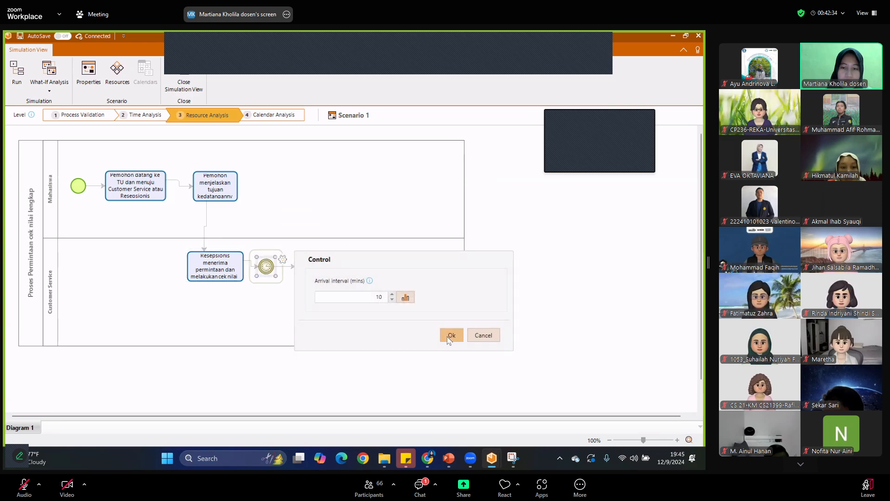
left_click(451, 333)
- Assign the Customer Service resource with a quantity of 2 to the task after the timer event and review its full parameters
left_click(340, 278)
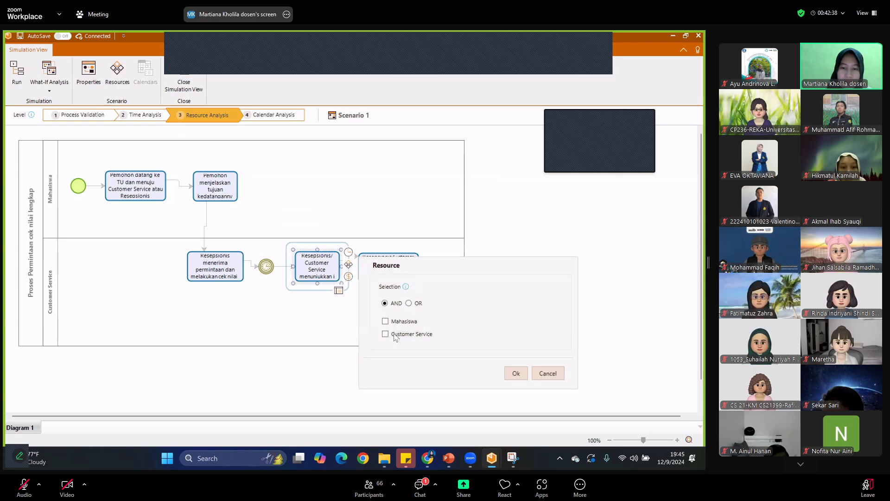
left_click(395, 322)
left_click(394, 335)
left_click(385, 321)
left_click(517, 374)
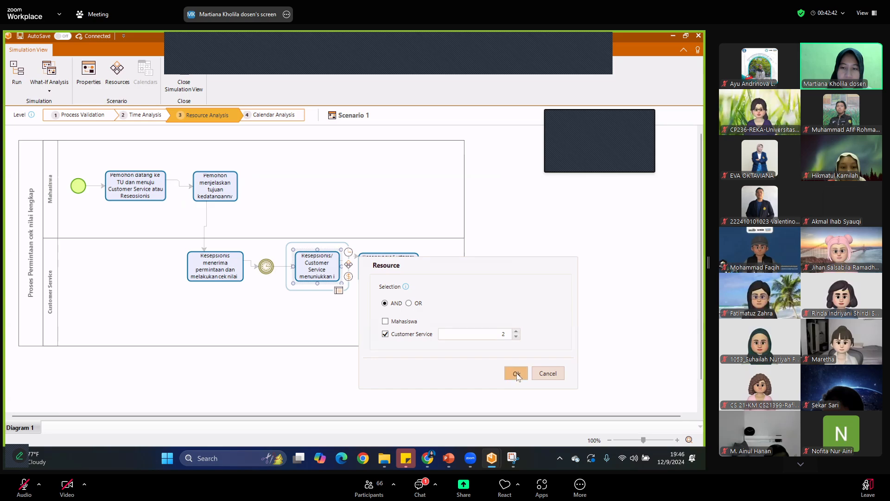
left_click(340, 291)
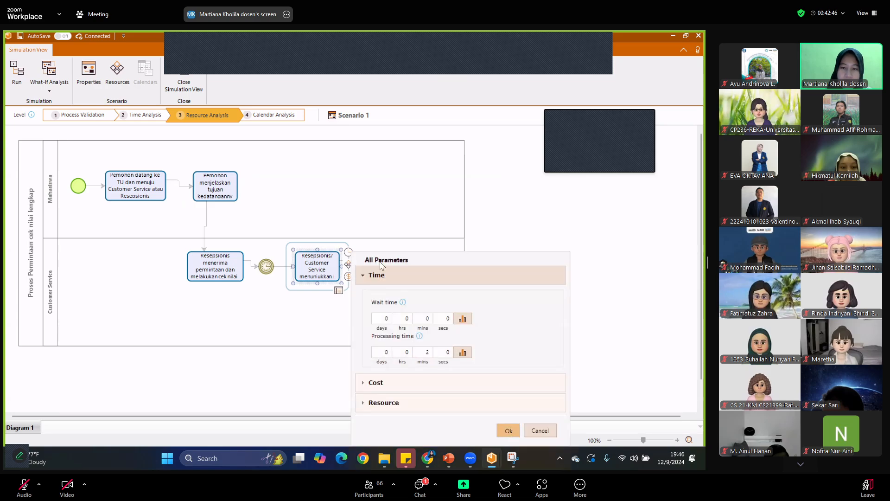
- Assign the Customer Service resource to the last task, "Resepsionis/Customer Service menunjukkan info nilai lengkap mahasiswa", and open its time settings
left_click(389, 267)
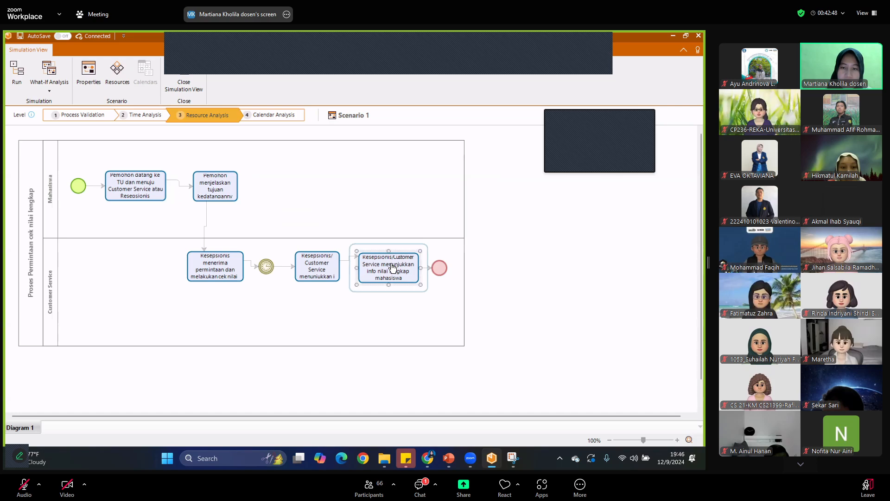
mouse_move(399, 278)
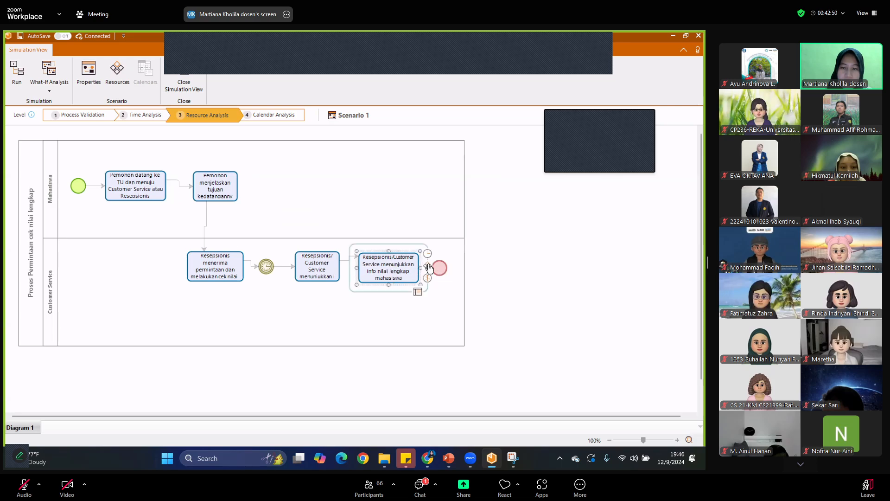
left_click(427, 266)
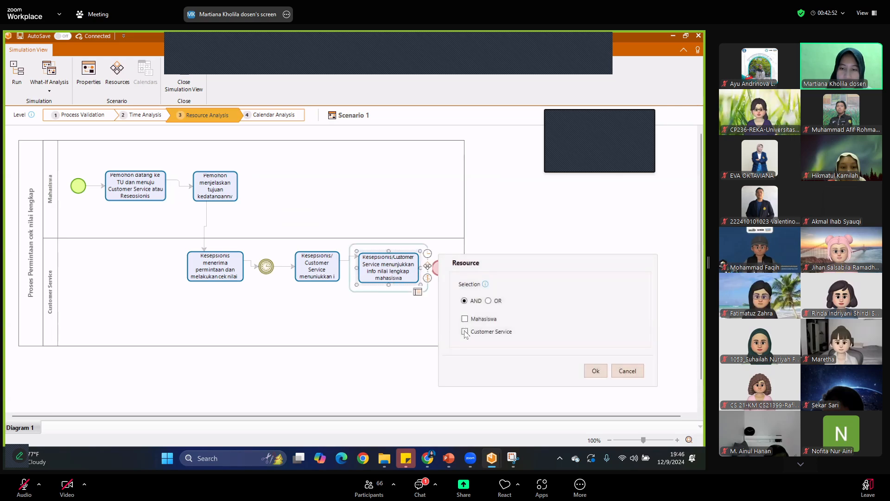
left_click(598, 330)
left_click(596, 371)
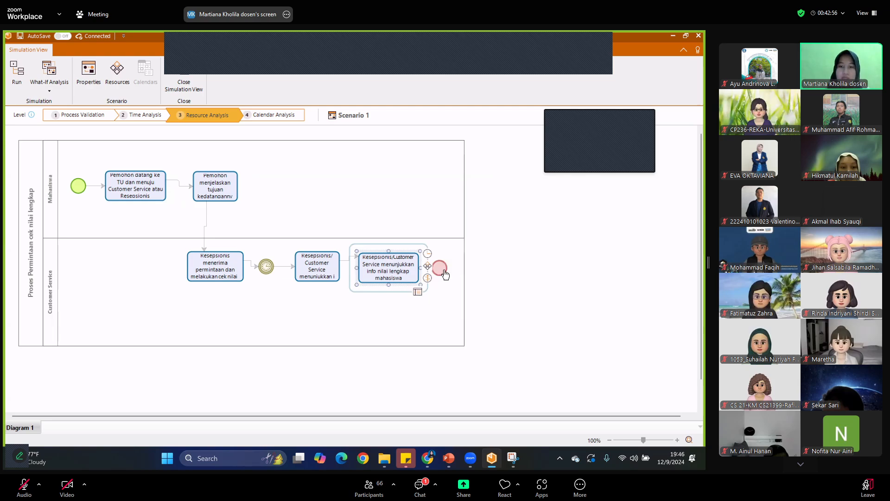
left_click(427, 255)
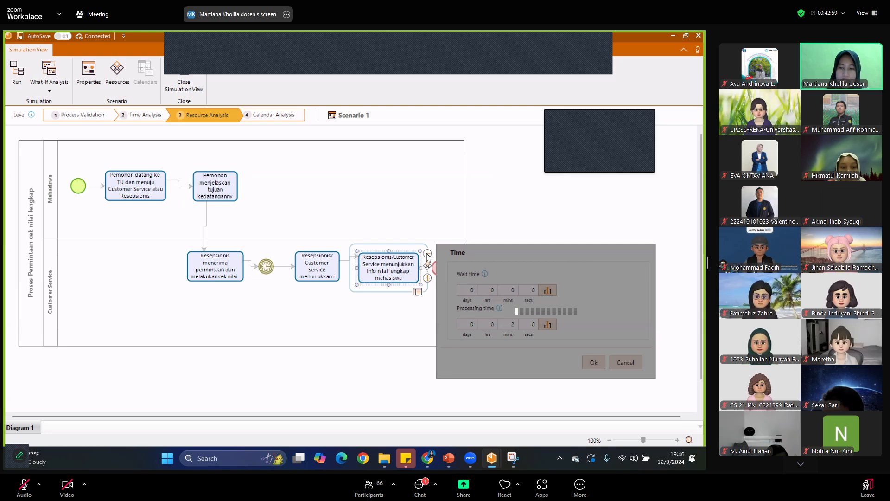
- Confirm the last task's time settings and review all parameters of the task directly after the timer event without changing them
left_click(594, 362)
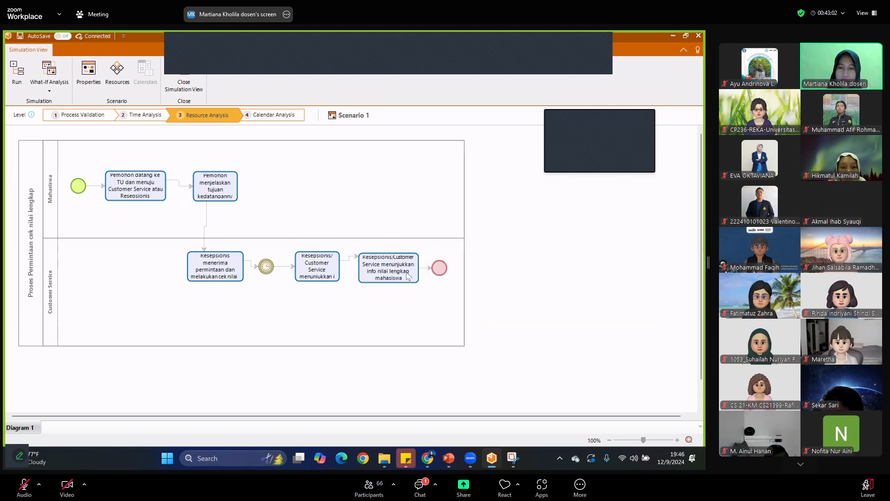
mouse_move(338, 284)
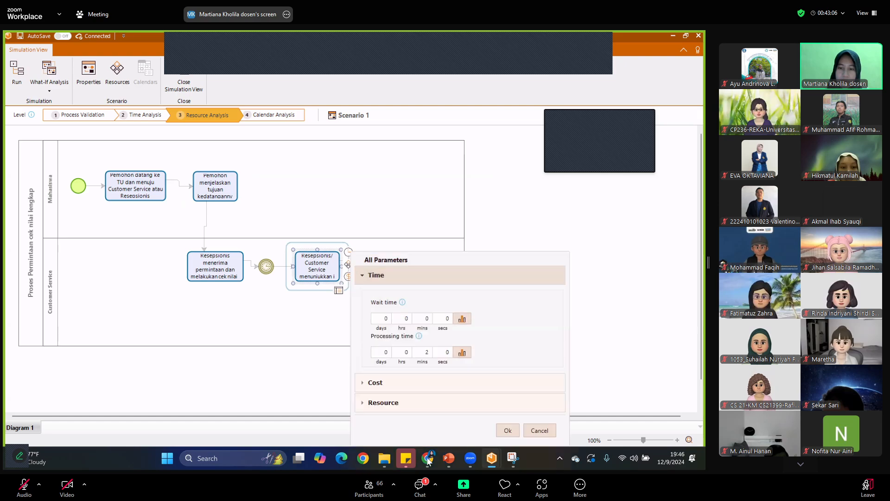
left_click(520, 410)
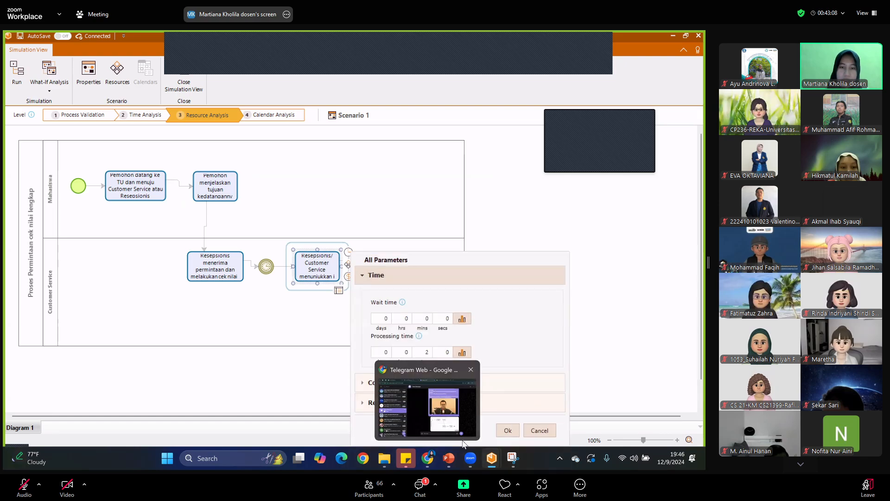
left_click(540, 429)
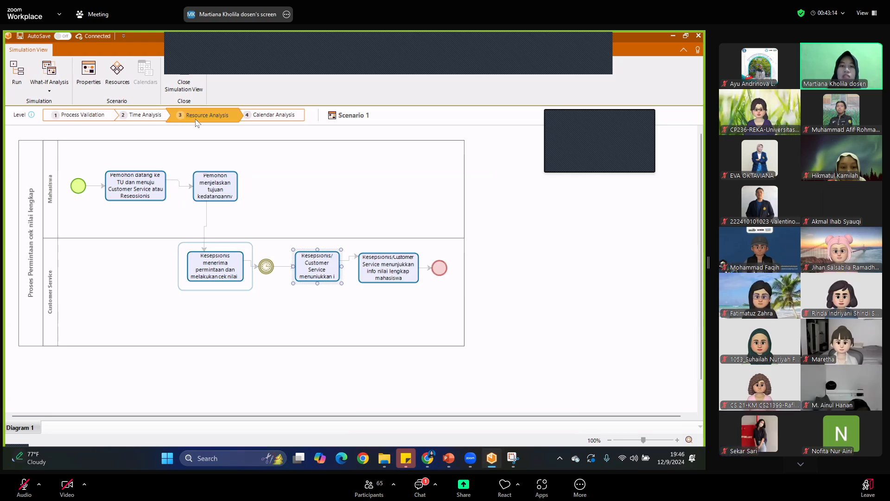
- Run the Resource Analysis simulation of Scenario 1, view its results, and close the simulation window
left_click(18, 83)
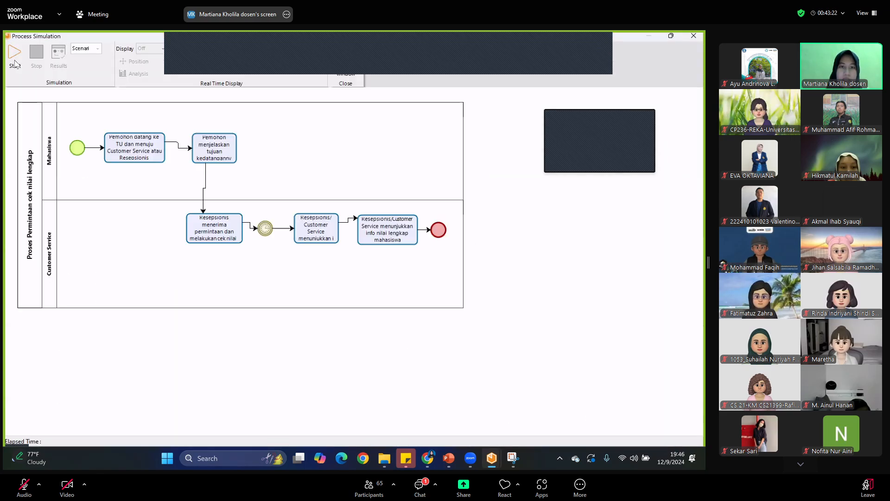
left_click(15, 64)
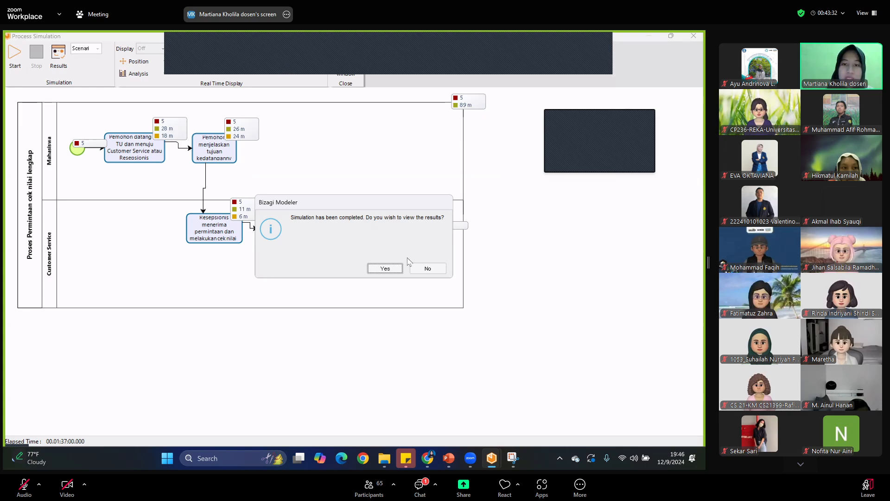
left_click(392, 268)
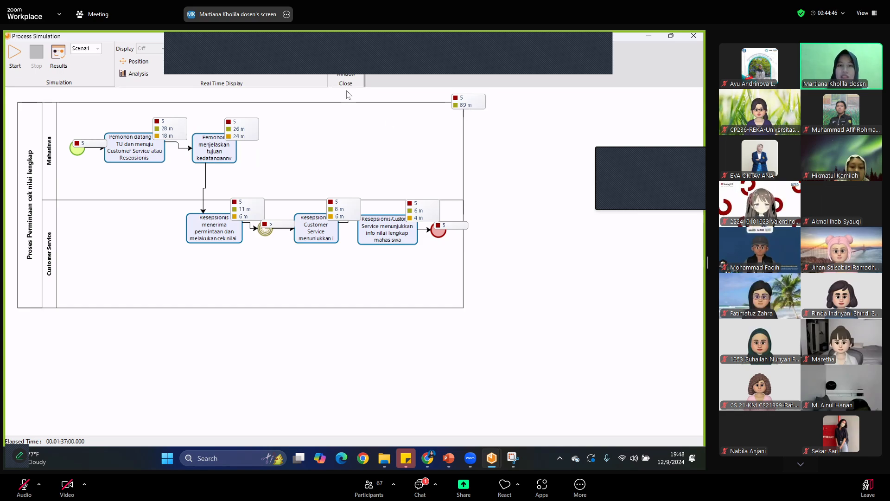
left_click(345, 74)
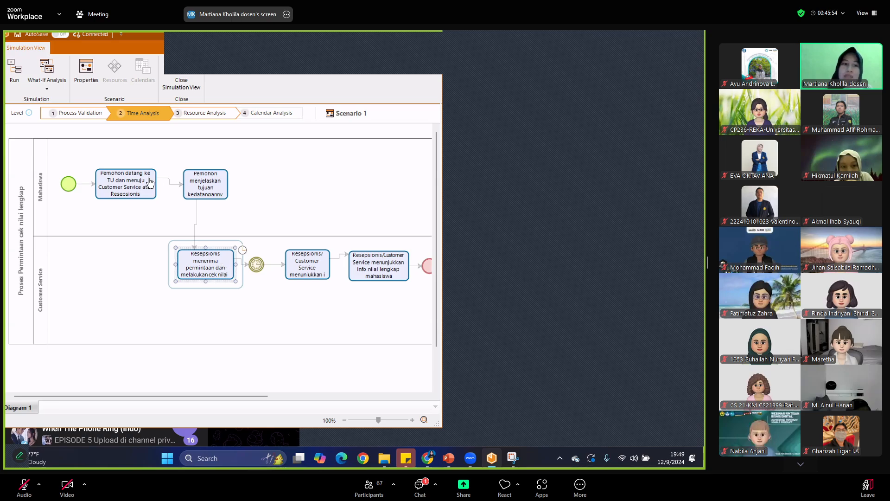
left_click(148, 199)
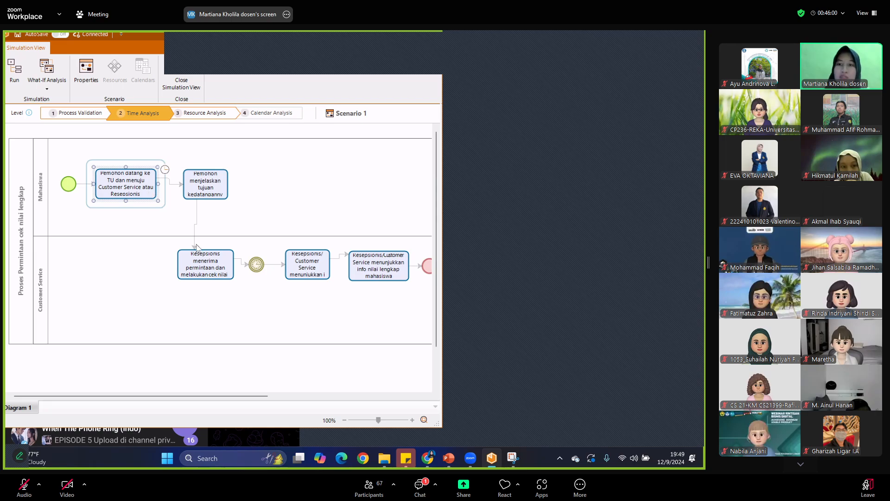
left_click(204, 265)
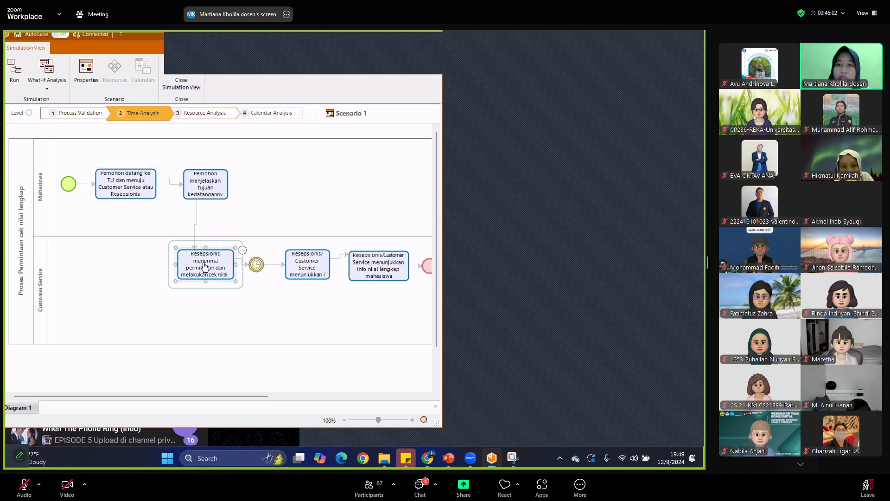